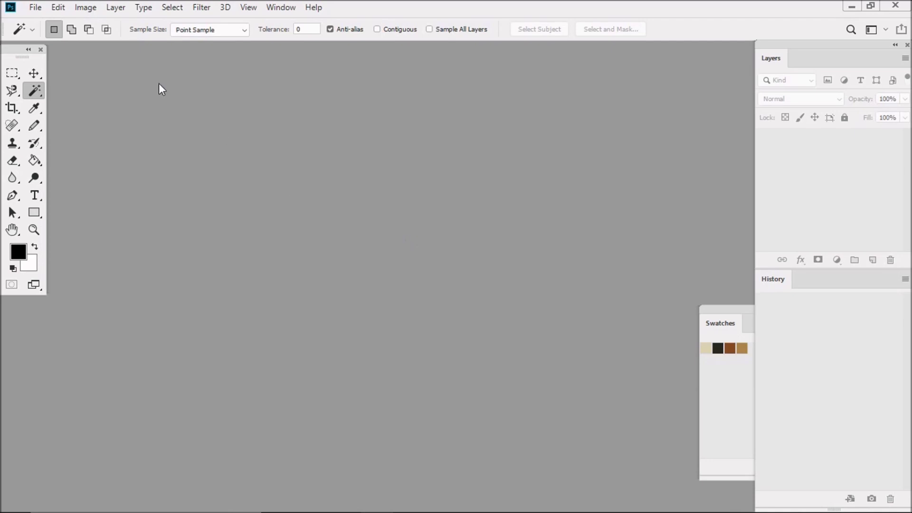
- Create Untitled-1 as a blank white 7 × 7 inch document at 254 pixels/inch
{"action": "left_click", "coordinate": [35, 7]}
{"action": "left_click", "coordinate": [43, 22]}
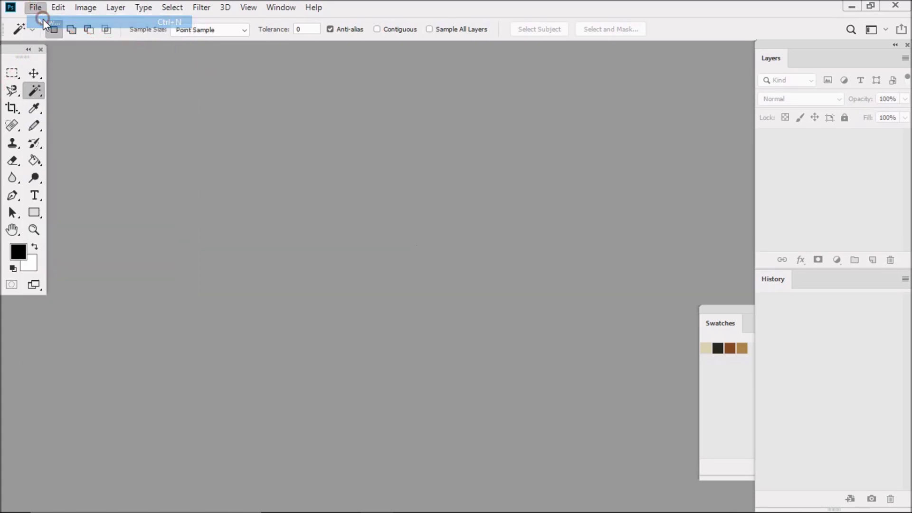
{"action": "left_click_drag", "start_coordinate": [200, 128], "coordinate": [359, 125]}
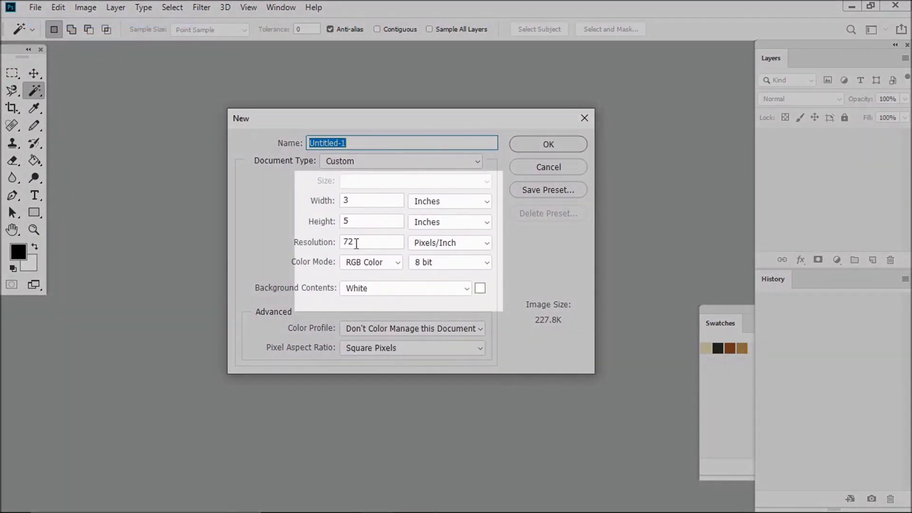
{"action": "double_click", "coordinate": [361, 242]}
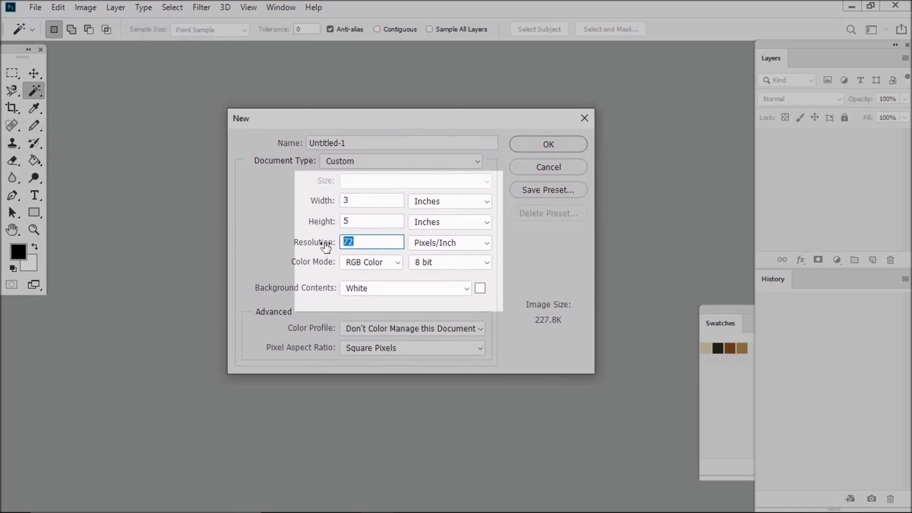
{"action": "type", "text": "254"}
{"action": "left_click", "coordinate": [370, 199]}
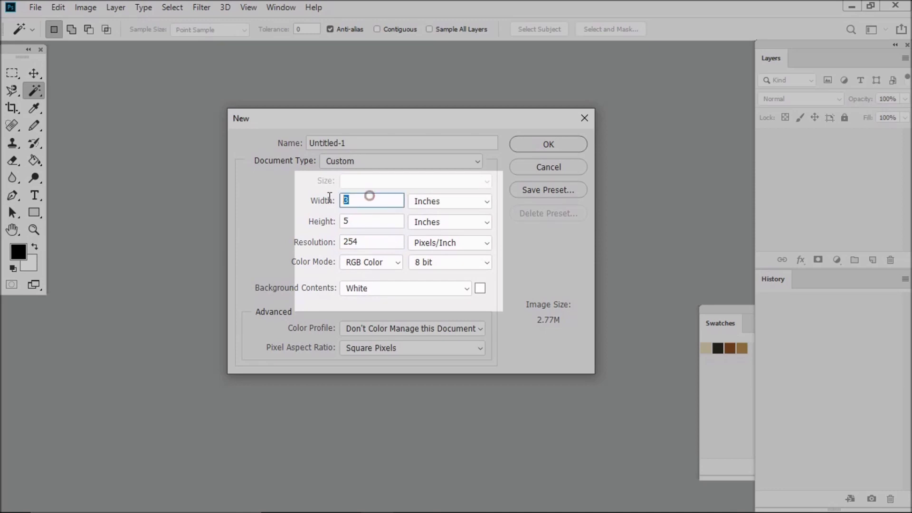
{"action": "type", "text": "7"}
{"action": "left_click", "coordinate": [356, 216]}
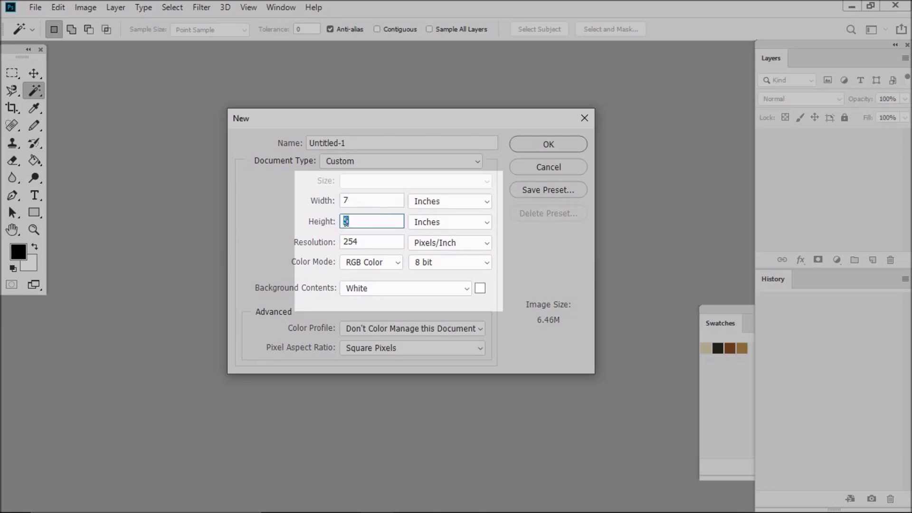
{"action": "type", "text": "7"}
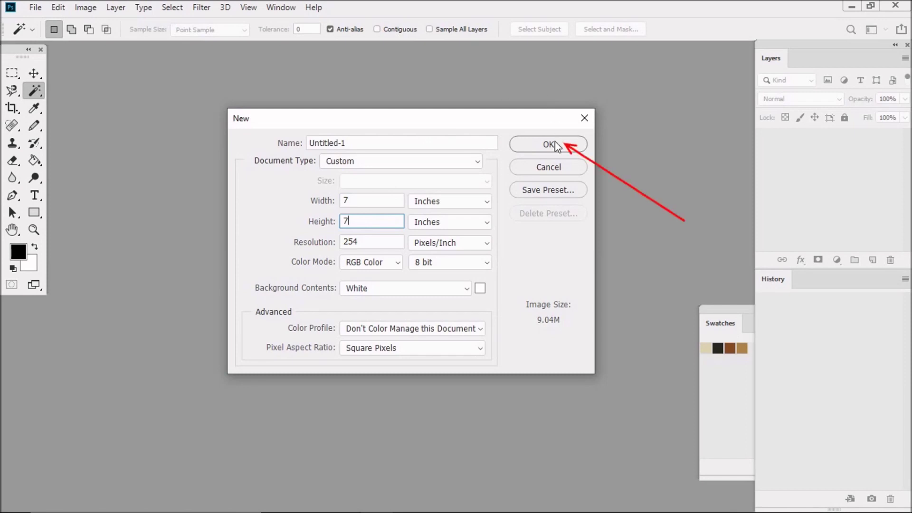
{"action": "left_click", "coordinate": [555, 145]}
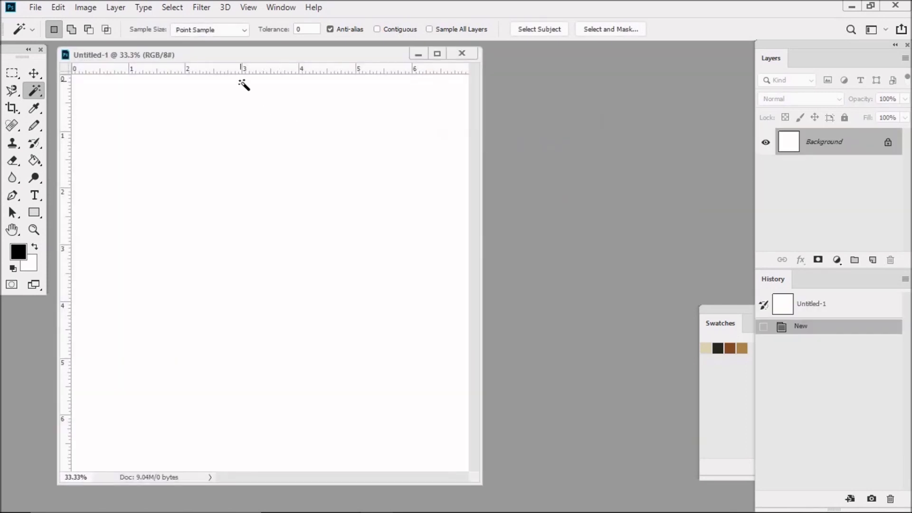
- Centre the document, pick the Rectangular Marquee with 0 px feather, and move Swatches nearer
{"action": "left_click_drag", "start_coordinate": [210, 52], "coordinate": [336, 62]}
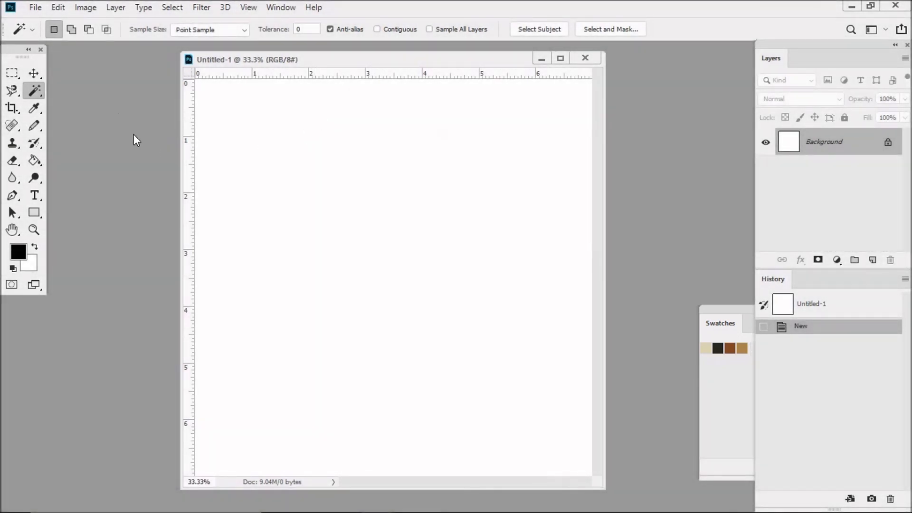
{"action": "left_click", "coordinate": [12, 73]}
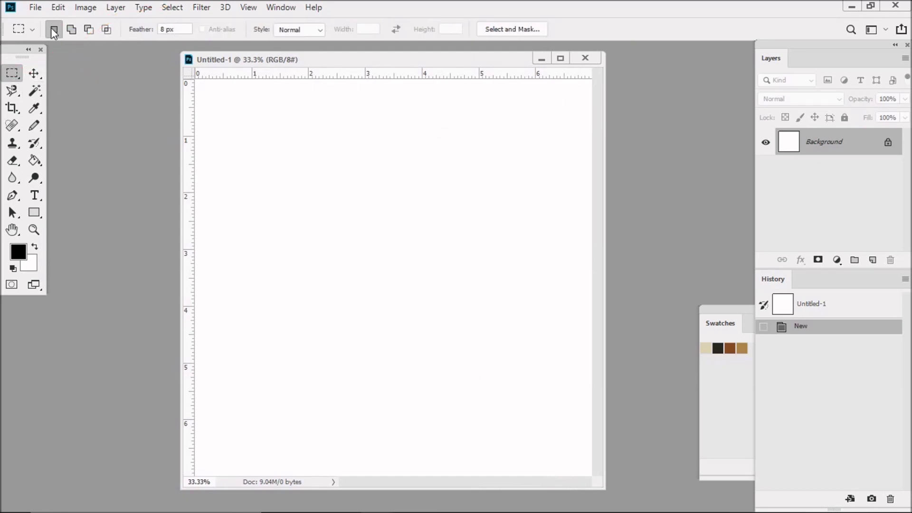
{"action": "double_click", "coordinate": [164, 29]}
{"action": "left_click_drag", "start_coordinate": [722, 310], "coordinate": [667, 266]}
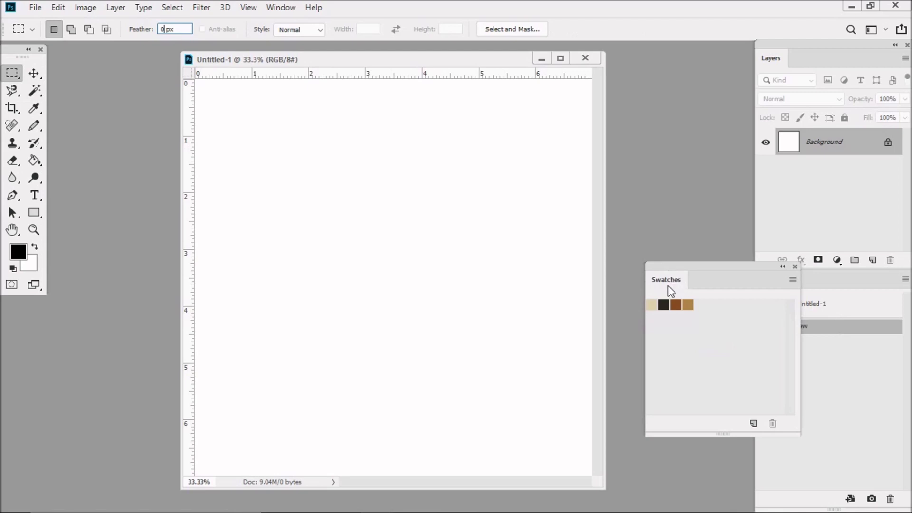
- Fill a wide rectangle near the top of the canvas with the beige swatch colour
{"action": "left_click", "coordinate": [653, 304]}
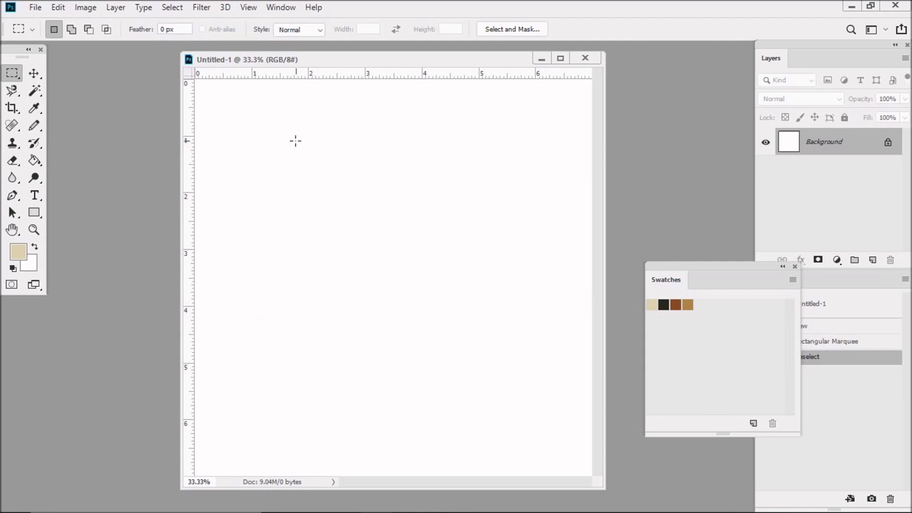
{"action": "left_click_drag", "start_coordinate": [295, 141], "coordinate": [475, 189]}
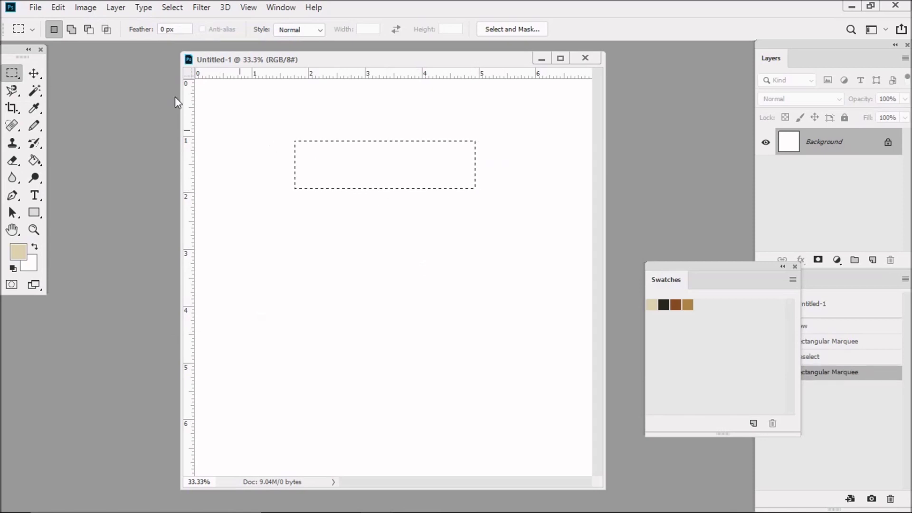
{"action": "left_click", "coordinate": [58, 8]}
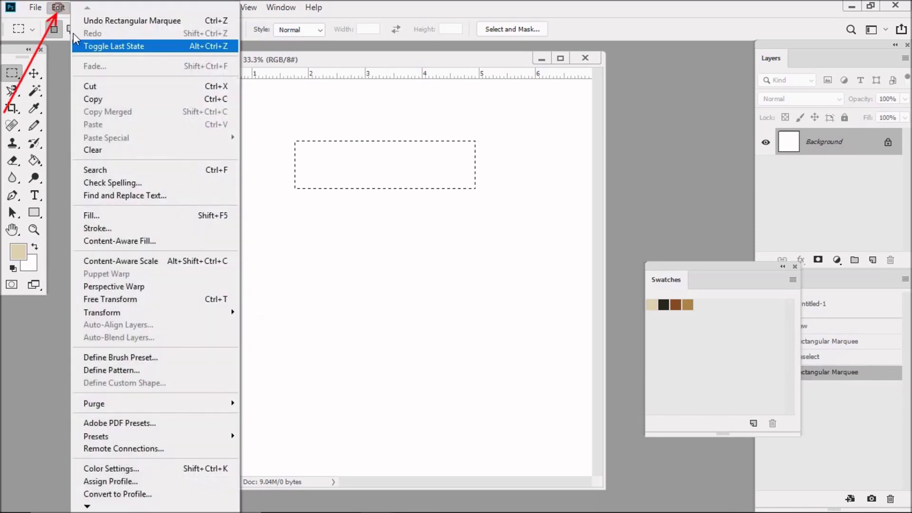
{"action": "left_click", "coordinate": [104, 215]}
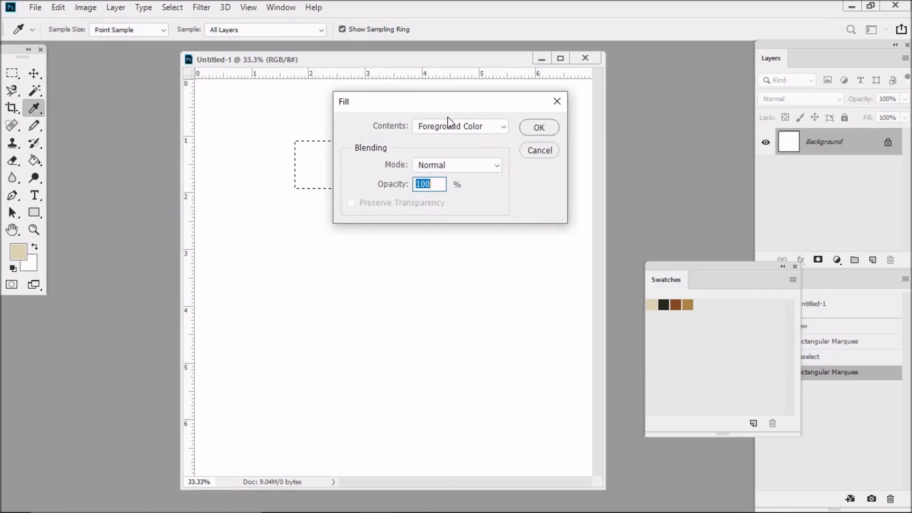
{"action": "left_click", "coordinate": [537, 127]}
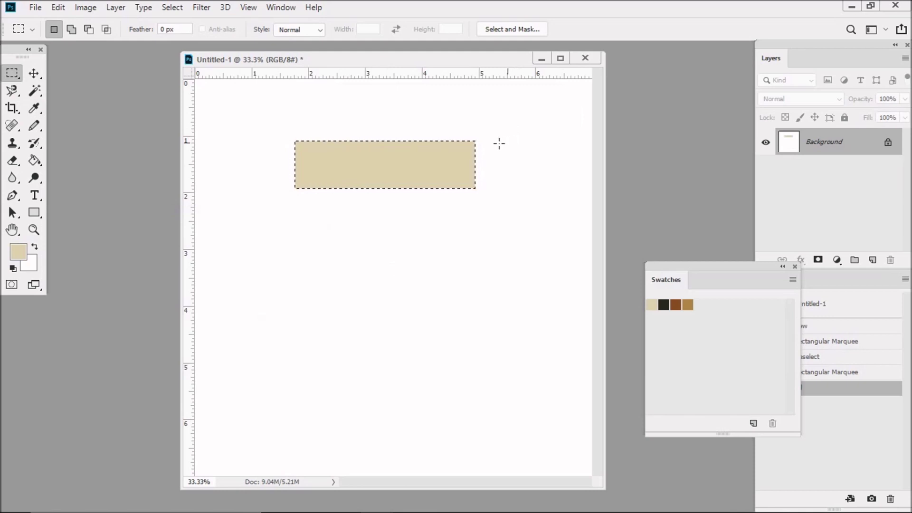
{"action": "left_click", "coordinate": [663, 304]}
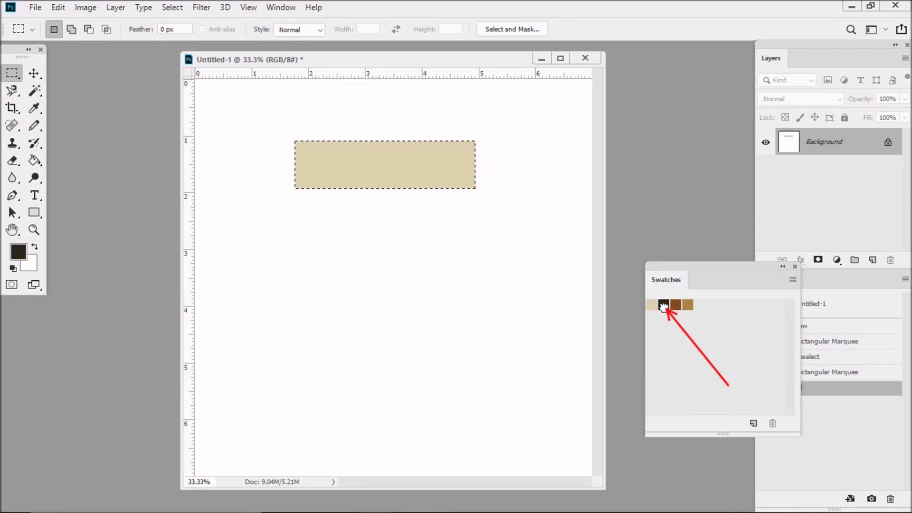
- Fill a square at the beige bar's left end and a narrow strip at its right end with black
{"action": "left_click", "coordinate": [293, 135]}
{"action": "left_click_drag", "start_coordinate": [293, 134], "coordinate": [351, 194]}
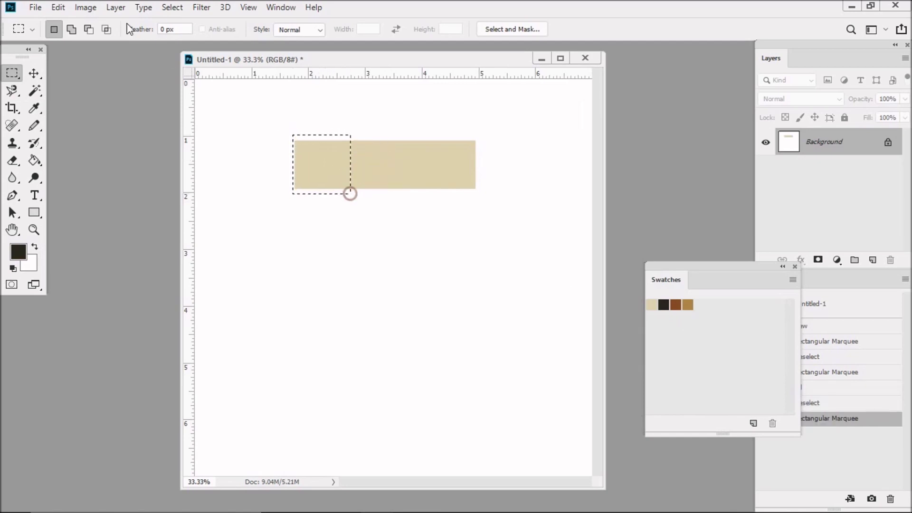
{"action": "left_click", "coordinate": [58, 7]}
{"action": "left_click", "coordinate": [100, 215]}
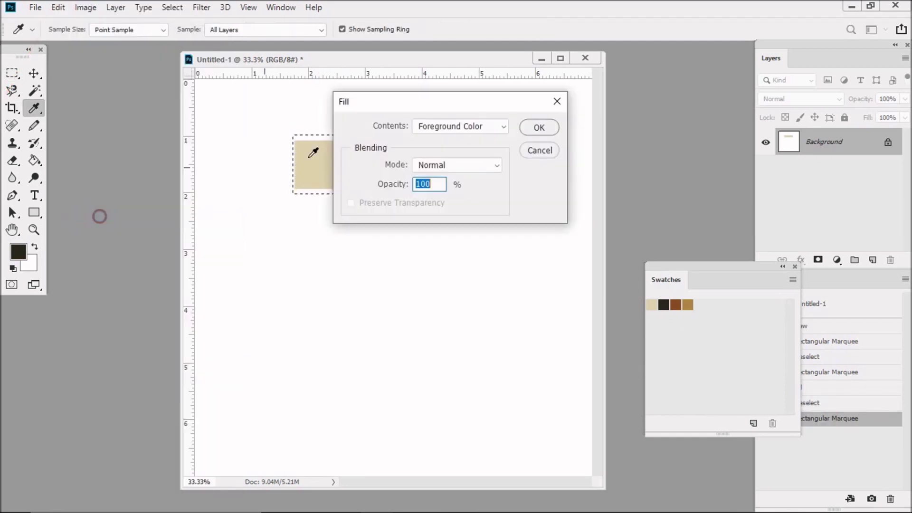
{"action": "left_click", "coordinate": [540, 128]}
{"action": "key", "text": "m"}
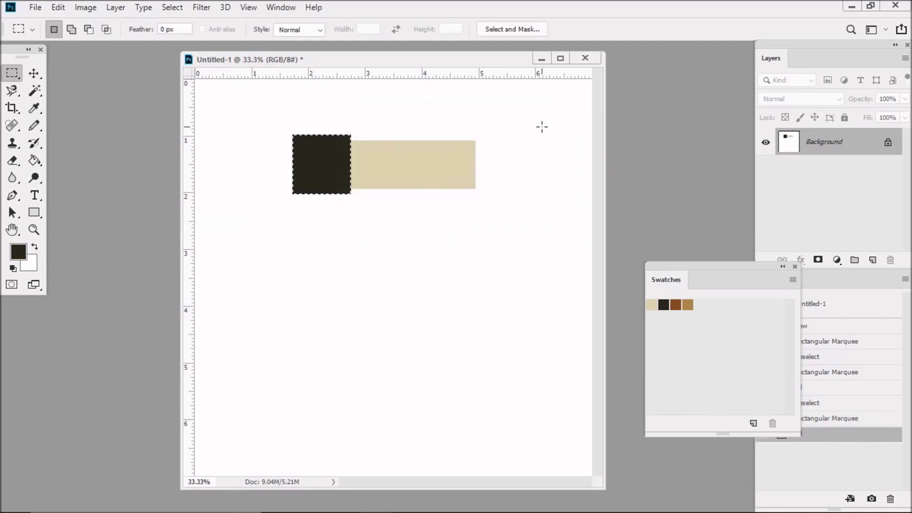
{"action": "left_click_drag", "start_coordinate": [460, 136], "coordinate": [476, 193]}
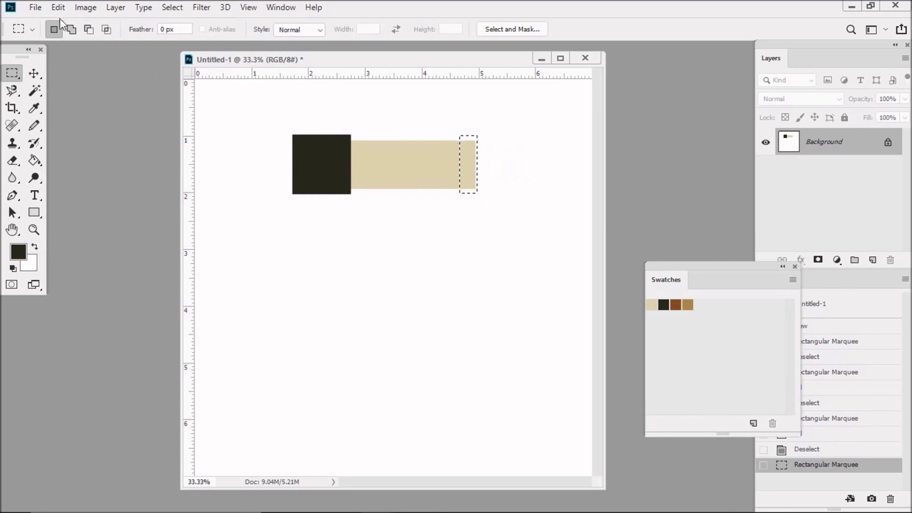
{"action": "left_click", "coordinate": [58, 7]}
{"action": "left_click", "coordinate": [91, 215]}
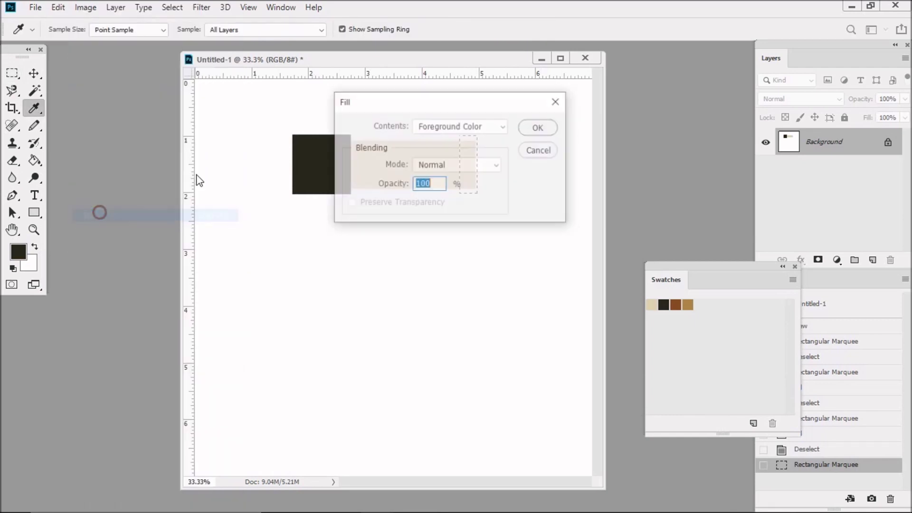
{"action": "left_click", "coordinate": [549, 130]}
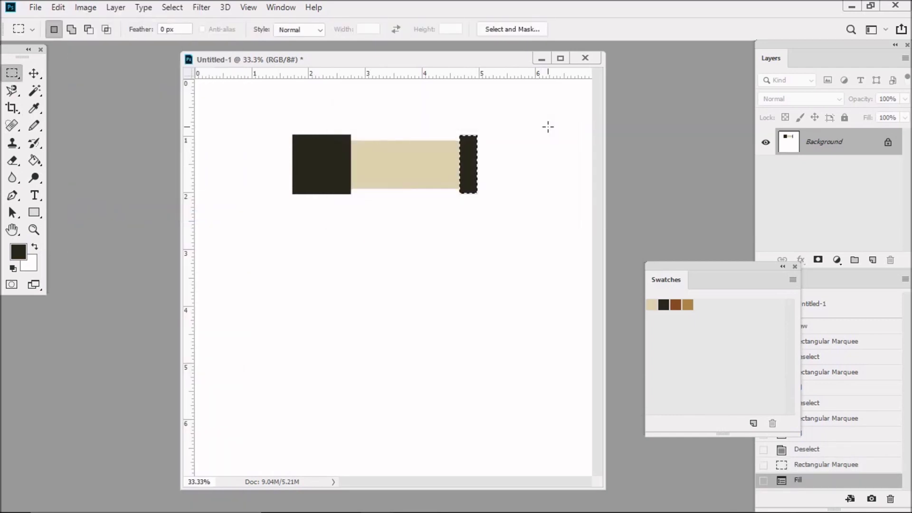
- Fill two thin vertical stripes across the beige bar with near-black
{"action": "key", "text": "ctrl+d"}
{"action": "left_click_drag", "start_coordinate": [433, 137], "coordinate": [436, 193]}
{"action": "left_click", "coordinate": [59, 8]}
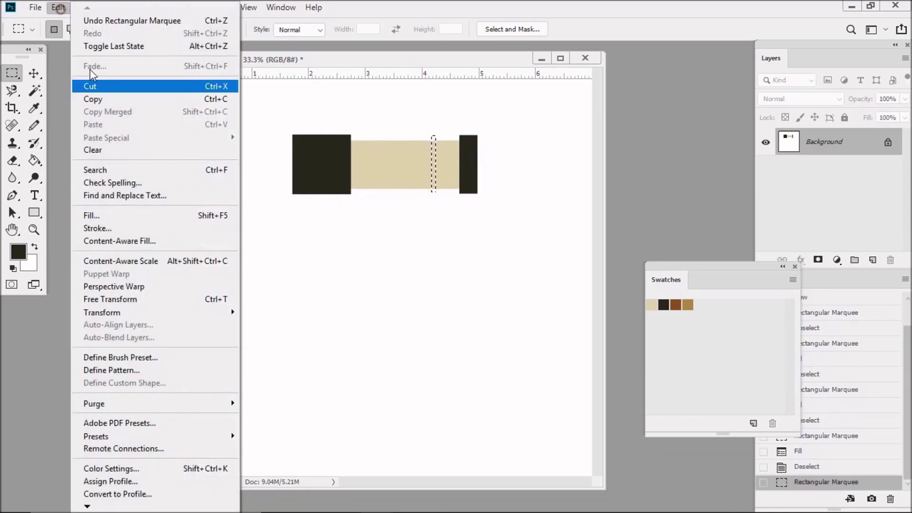
{"action": "left_click", "coordinate": [108, 215]}
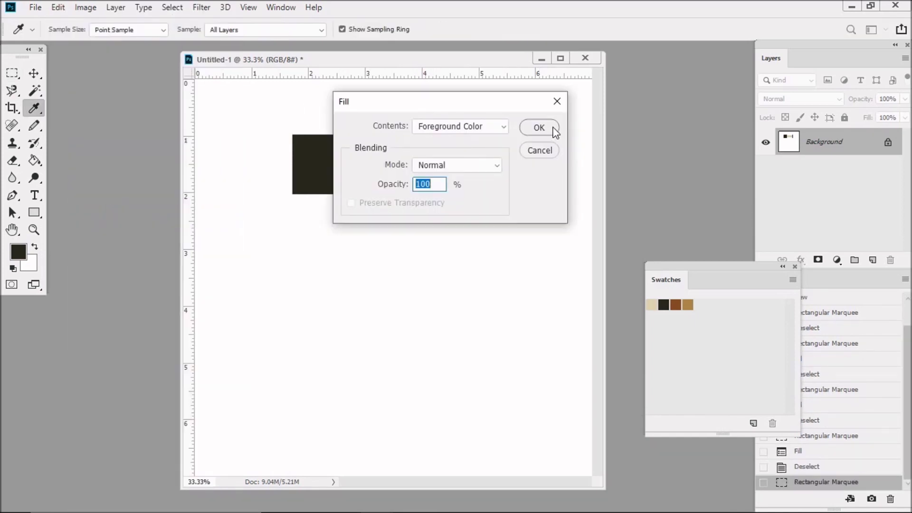
{"action": "left_click", "coordinate": [552, 129]}
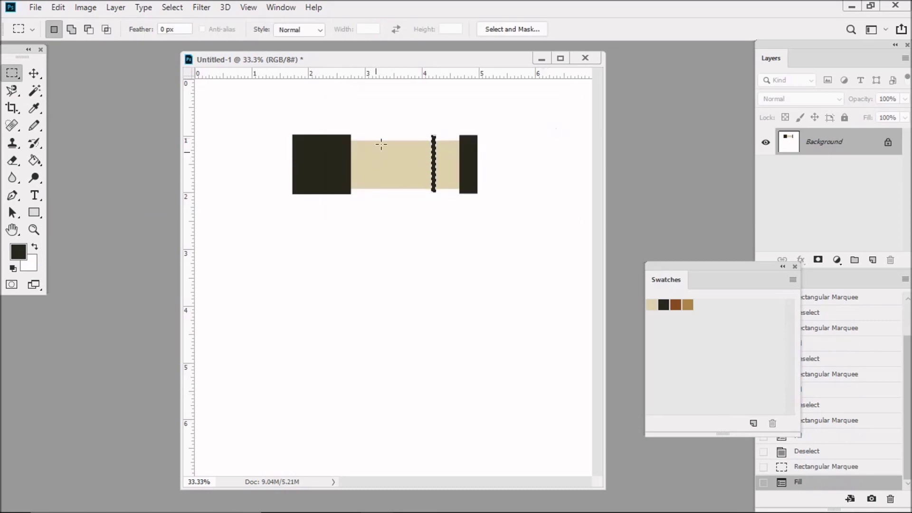
{"action": "left_click_drag", "start_coordinate": [386, 135], "coordinate": [392, 193]}
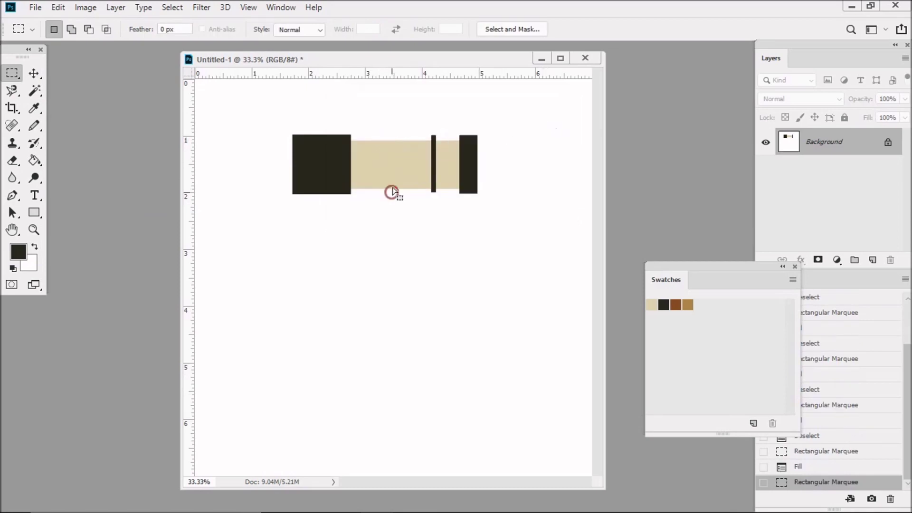
{"action": "left_click", "coordinate": [68, 9]}
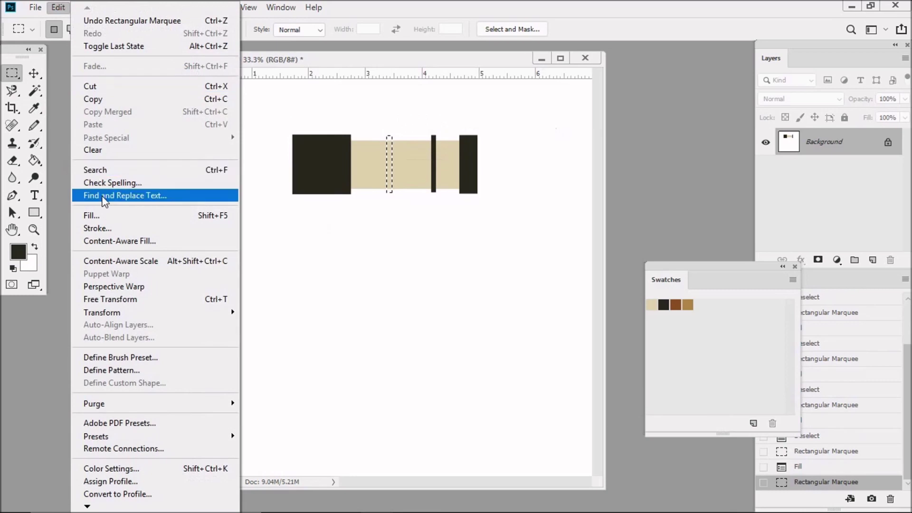
{"action": "left_click", "coordinate": [108, 213]}
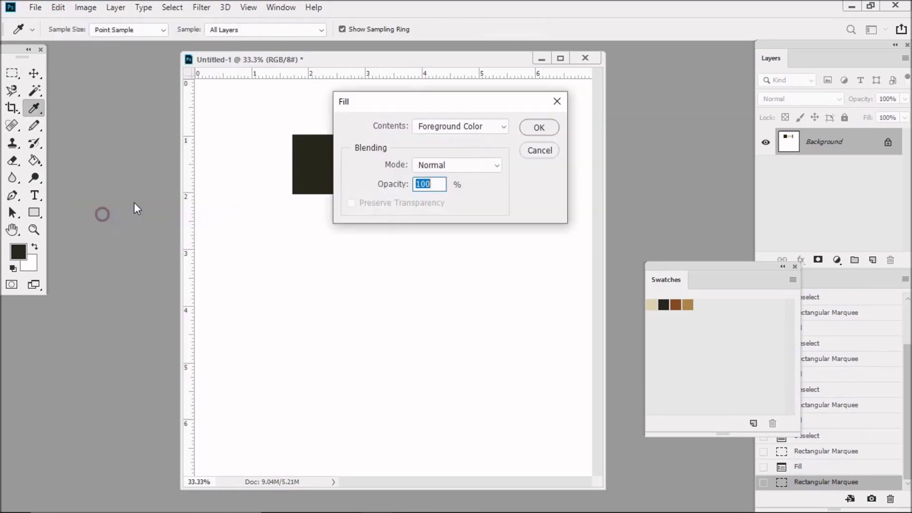
{"action": "left_click", "coordinate": [540, 128]}
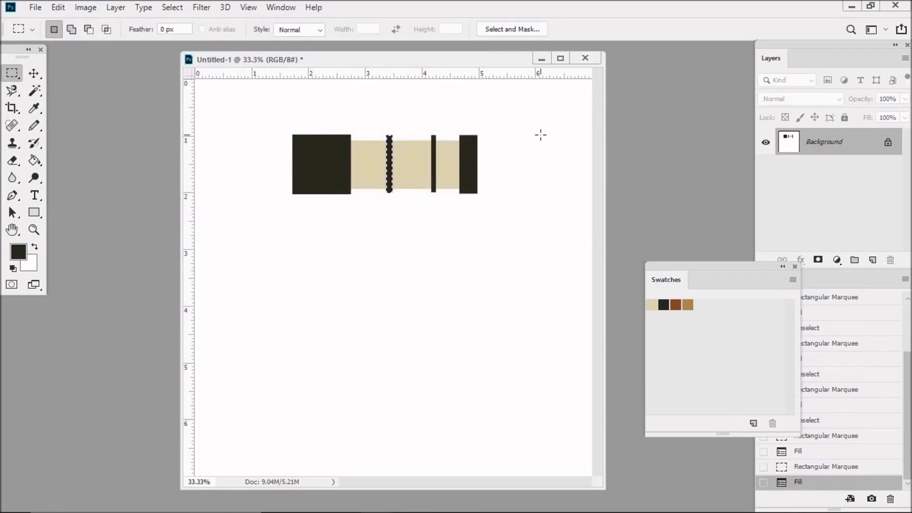
{"action": "left_click", "coordinate": [676, 305]}
- Fill three vertical stripes of different widths with brown across the bar
{"action": "left_click_drag", "start_coordinate": [316, 130], "coordinate": [323, 185]}
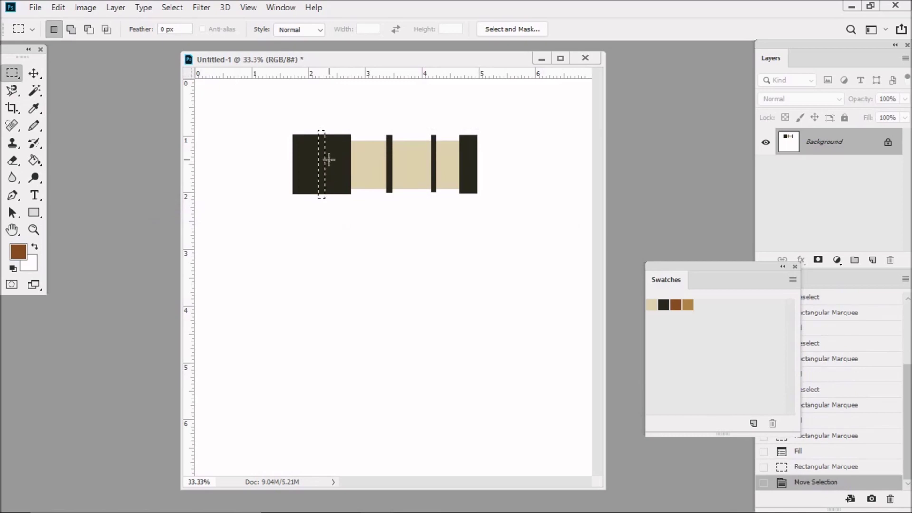
{"action": "left_click", "coordinate": [58, 8]}
{"action": "left_click", "coordinate": [97, 215]}
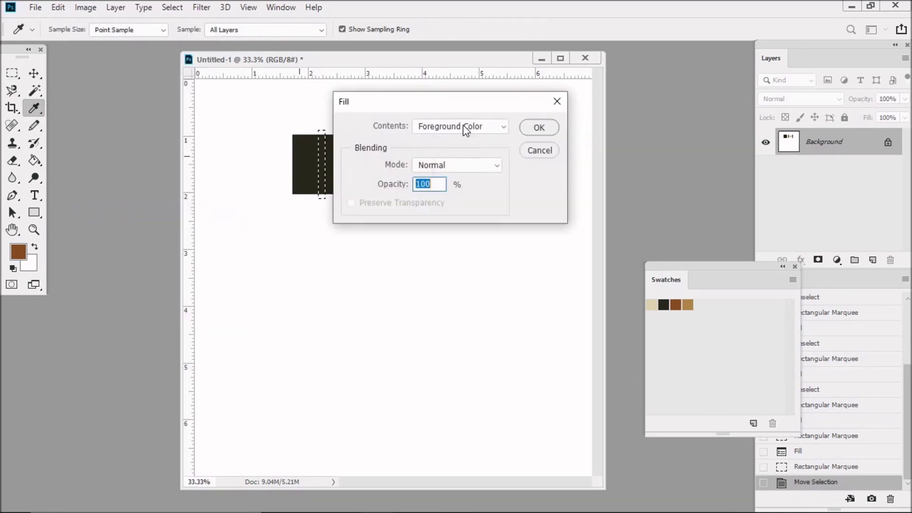
{"action": "left_click", "coordinate": [537, 128]}
{"action": "key", "text": "m"}
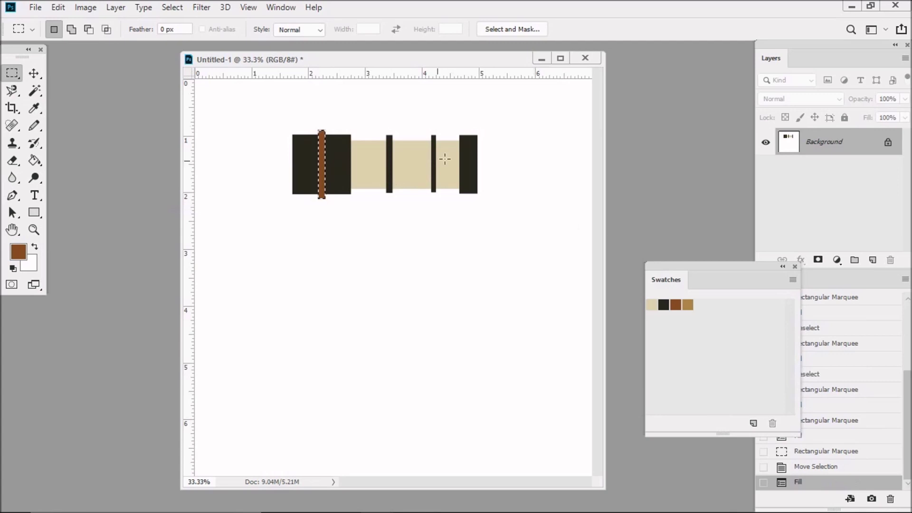
{"action": "left_click_drag", "start_coordinate": [393, 134], "coordinate": [394, 194]}
{"action": "left_click", "coordinate": [58, 7]}
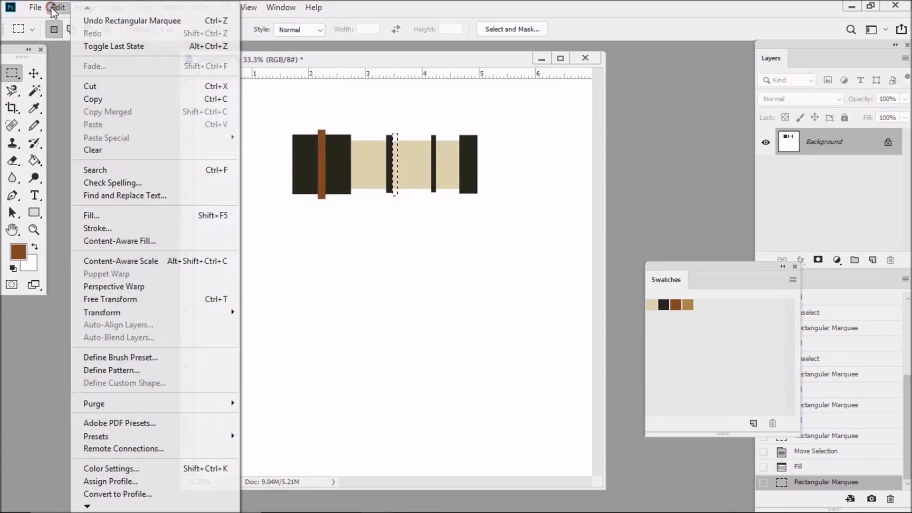
{"action": "left_click", "coordinate": [112, 215]}
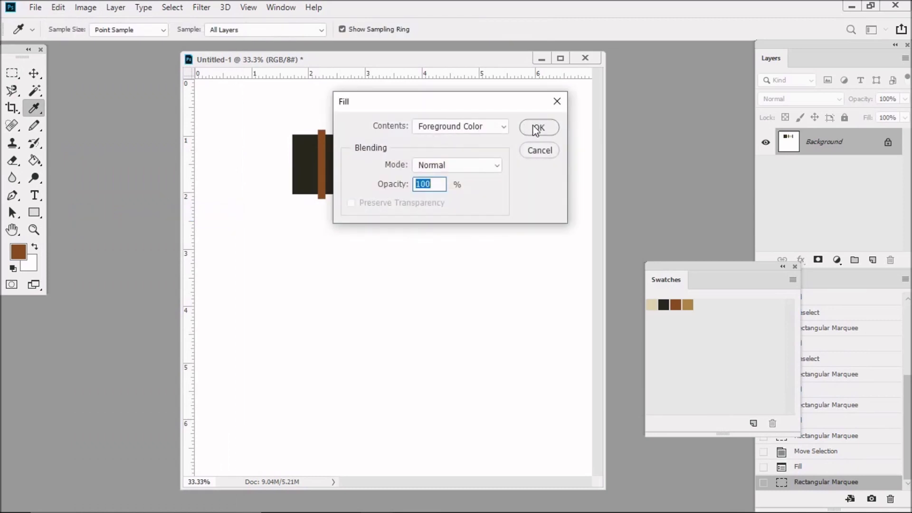
{"action": "left_click", "coordinate": [537, 128]}
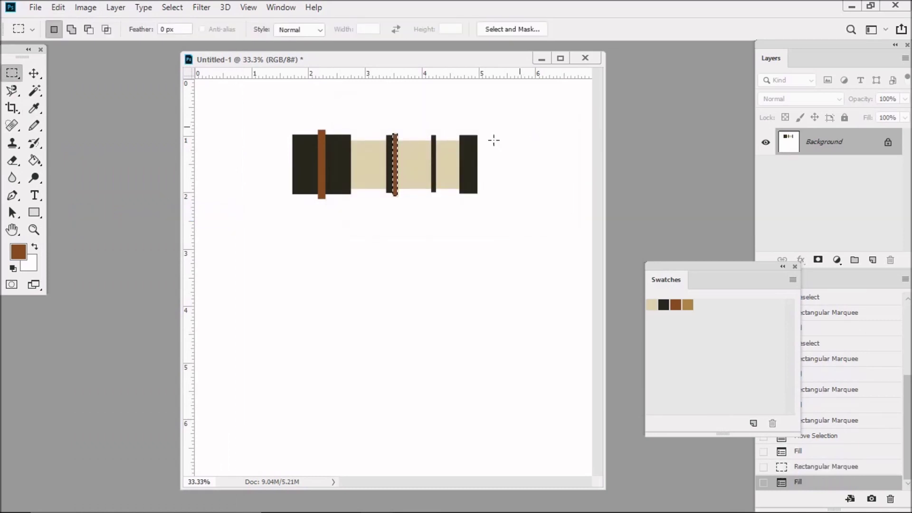
{"action": "left_click_drag", "start_coordinate": [411, 136], "coordinate": [425, 193]}
{"action": "left_click", "coordinate": [57, 7]}
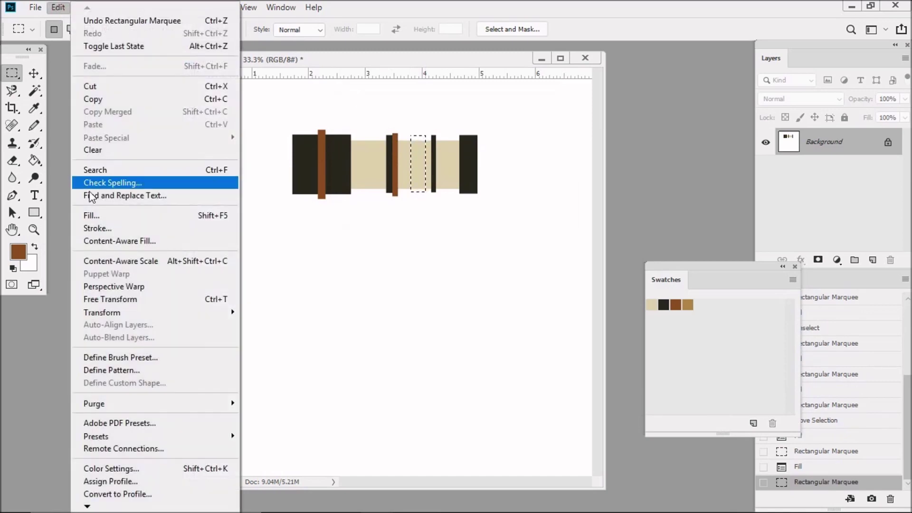
{"action": "left_click", "coordinate": [91, 214]}
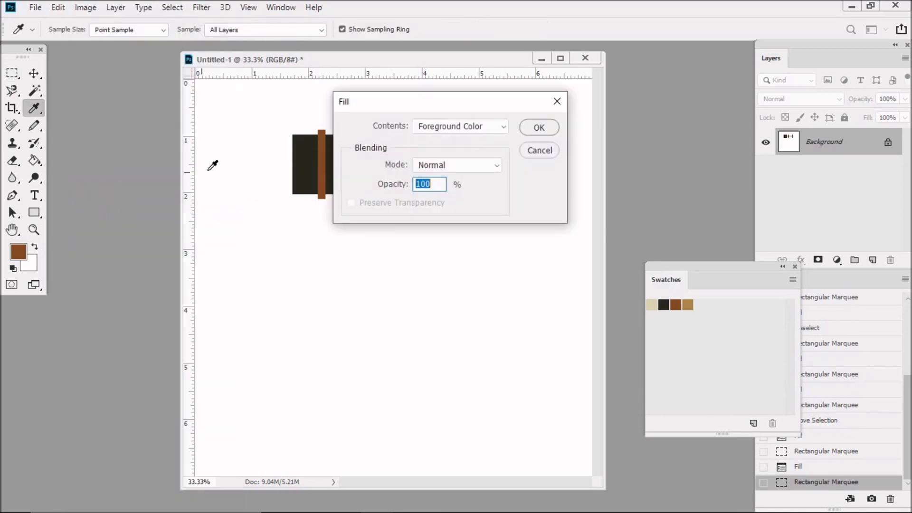
{"action": "left_click", "coordinate": [537, 132]}
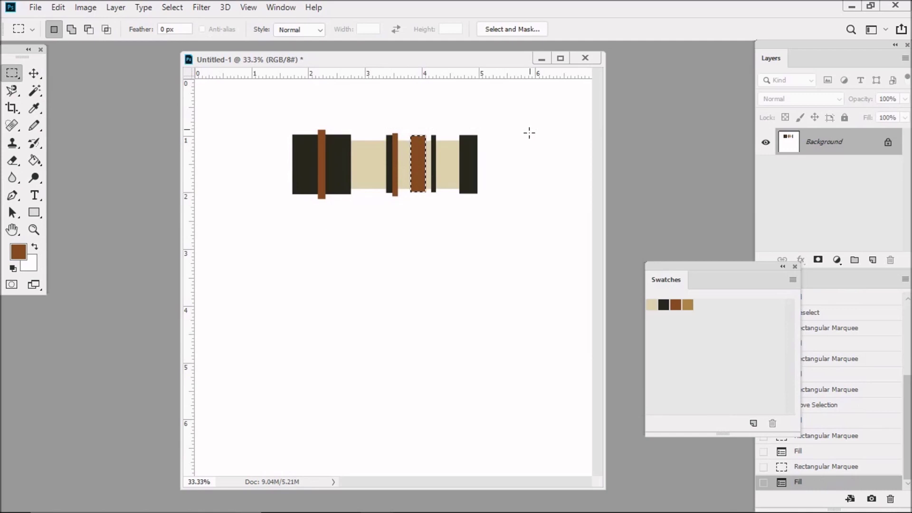
- Fill a wider stripe over the left beige gap with light tan
{"action": "left_click", "coordinate": [688, 305]}
{"action": "left_click_drag", "start_coordinate": [350, 130], "coordinate": [375, 198]}
{"action": "left_click", "coordinate": [57, 7]}
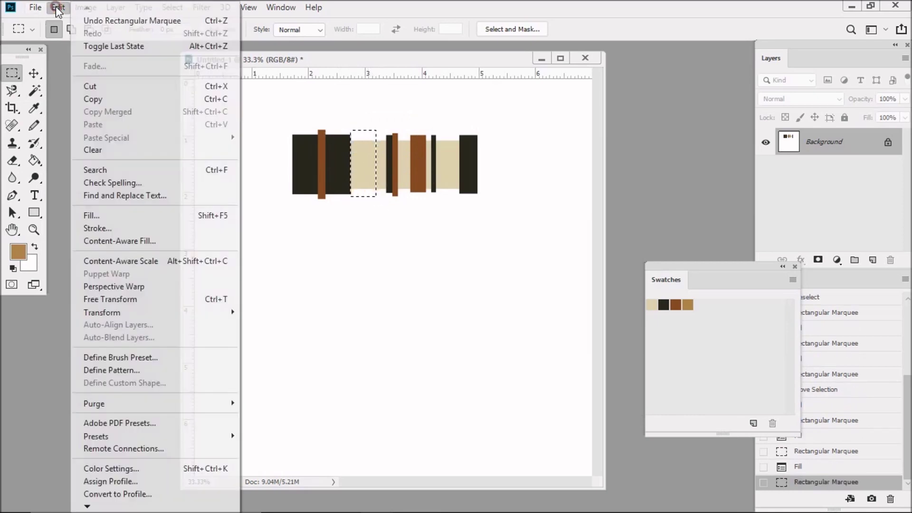
{"action": "left_click", "coordinate": [102, 215]}
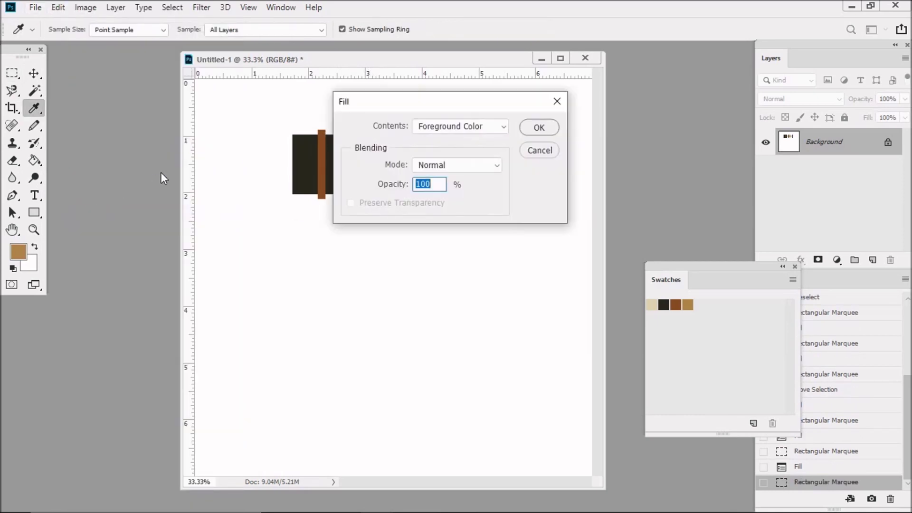
{"action": "left_click", "coordinate": [541, 128]}
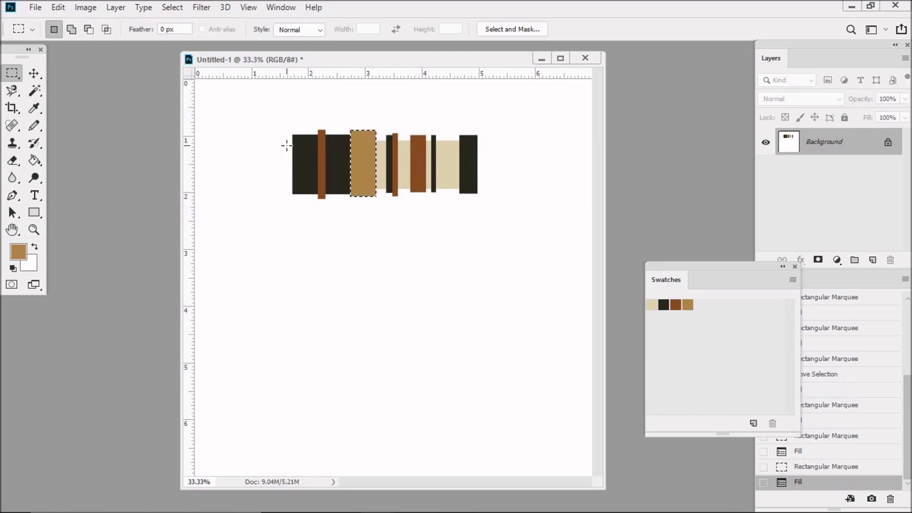
- Marquee a horizontal band through the middle of all stripes, extending past both ends
{"action": "left_click_drag", "start_coordinate": [287, 146], "coordinate": [491, 176]}
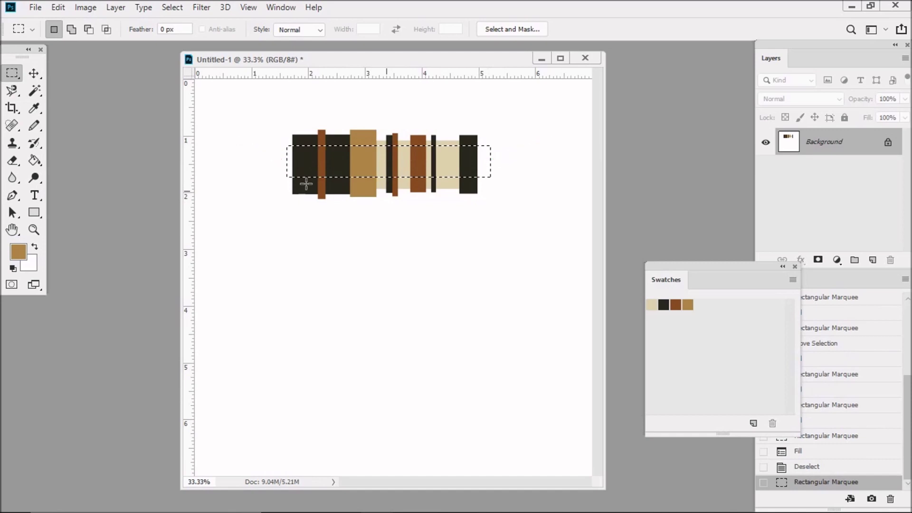
- Subtract the white margins from the band selection with the Magic Wand, anti-alias off
{"action": "left_click", "coordinate": [35, 91]}
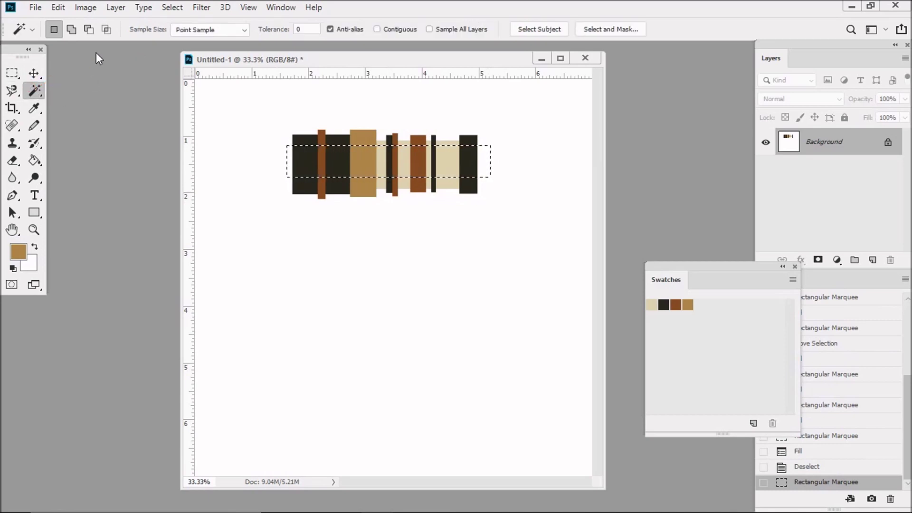
{"action": "left_click", "coordinate": [91, 28]}
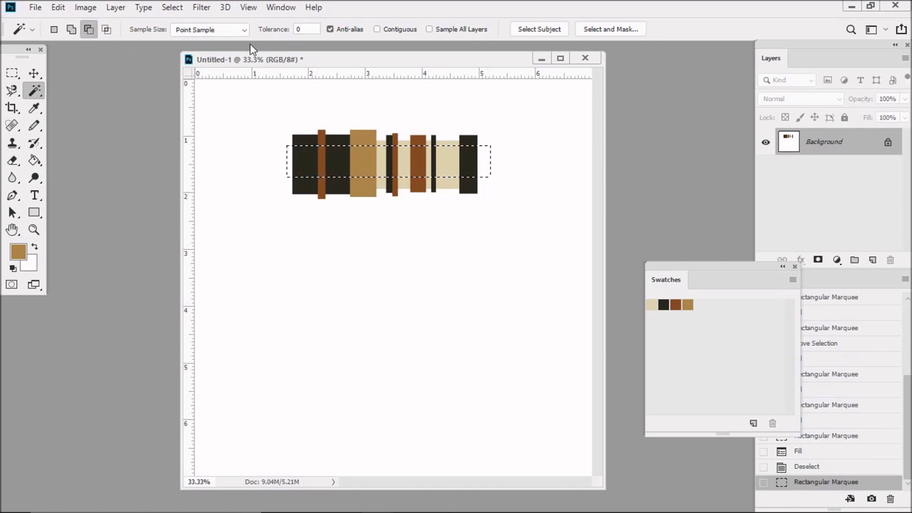
{"action": "left_click", "coordinate": [330, 30]}
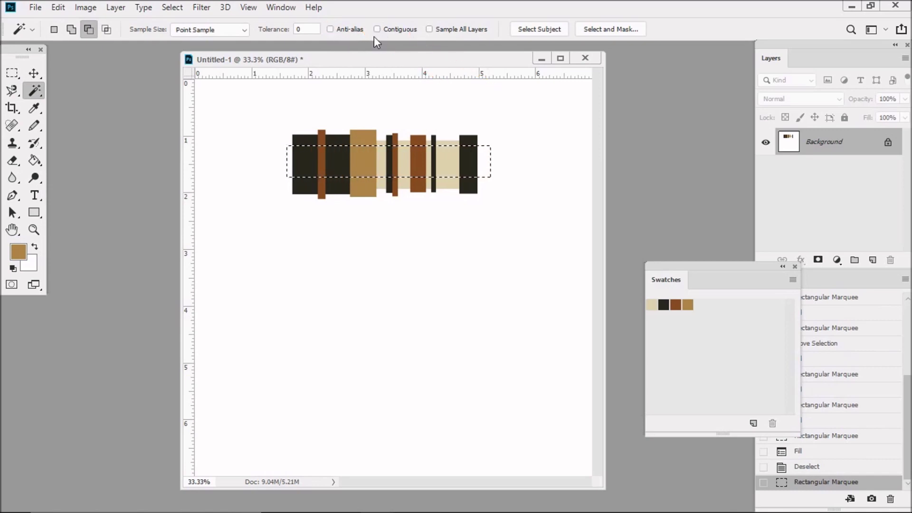
{"action": "left_click", "coordinate": [486, 160]}
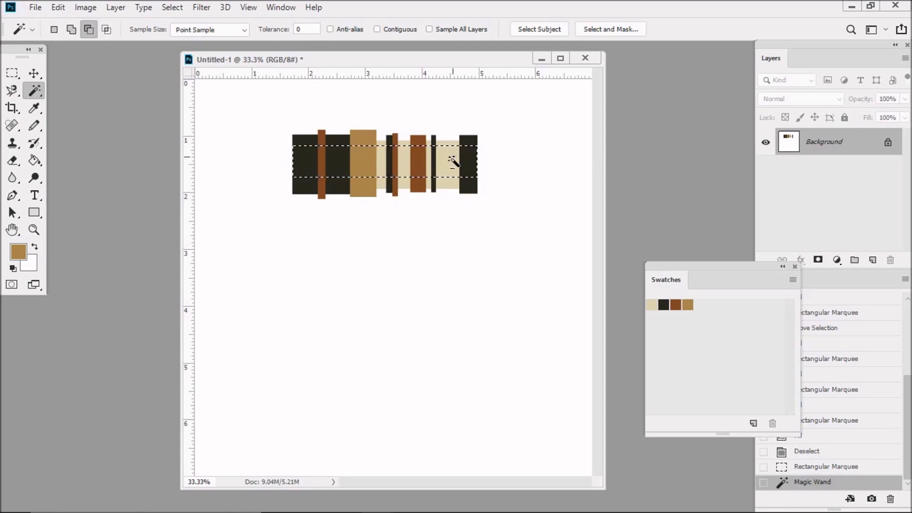
{"action": "left_click", "coordinate": [73, 9]}
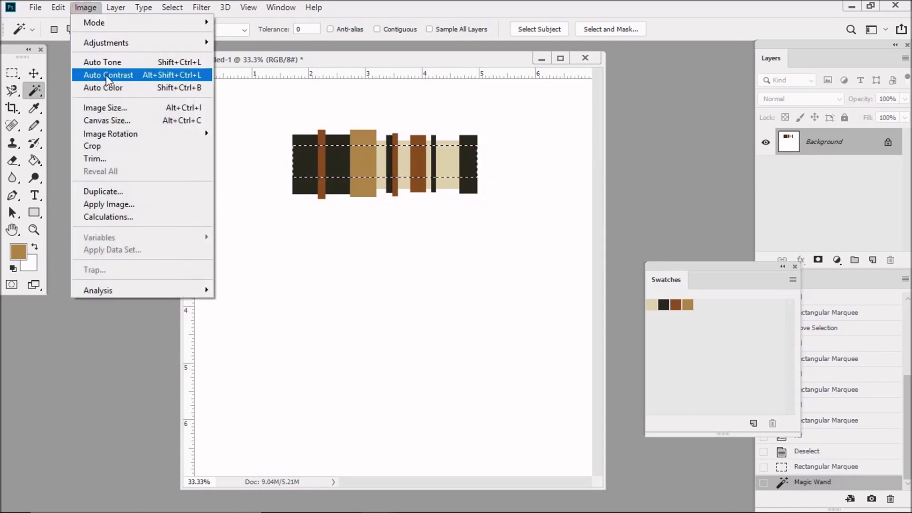
- Crop the image to the selected stripe band and bring up Save As
{"action": "left_click", "coordinate": [107, 146]}
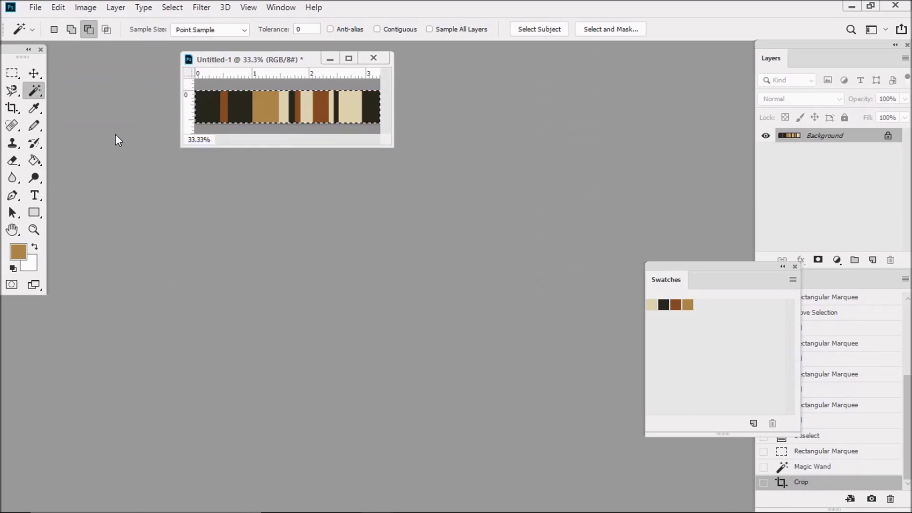
{"action": "left_click", "coordinate": [35, 7]}
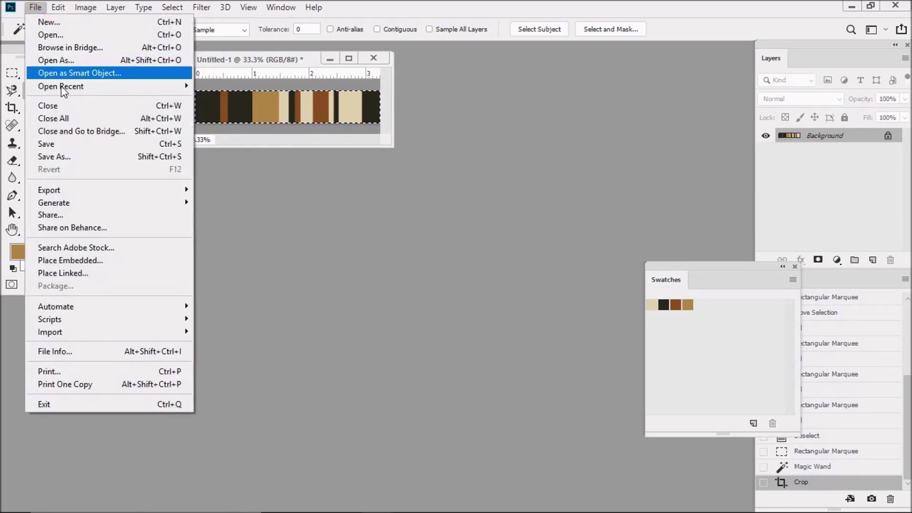
{"action": "left_click", "coordinate": [69, 158]}
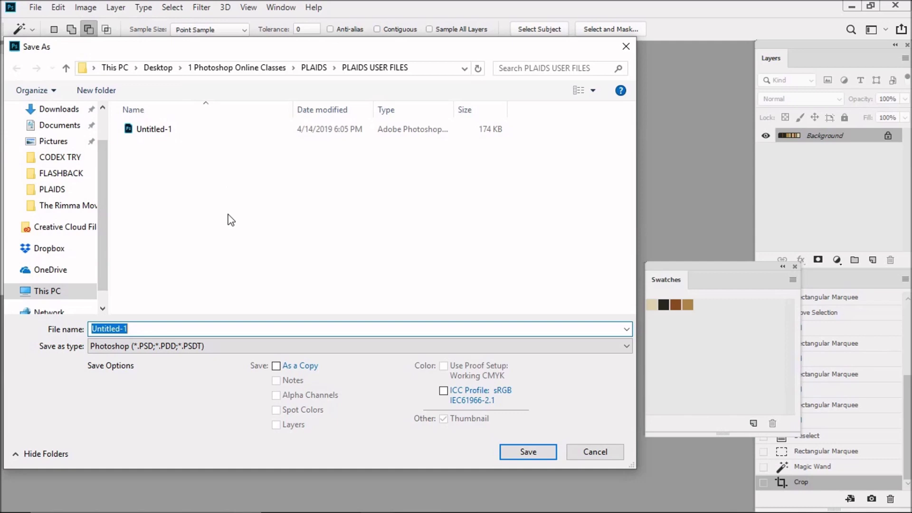
- Save the strip as 'warp 1.psd' and close its document window
{"action": "type", "text": "wa"}
{"action": "type", "text": "rp 1"}
{"action": "left_click", "coordinate": [528, 452]}
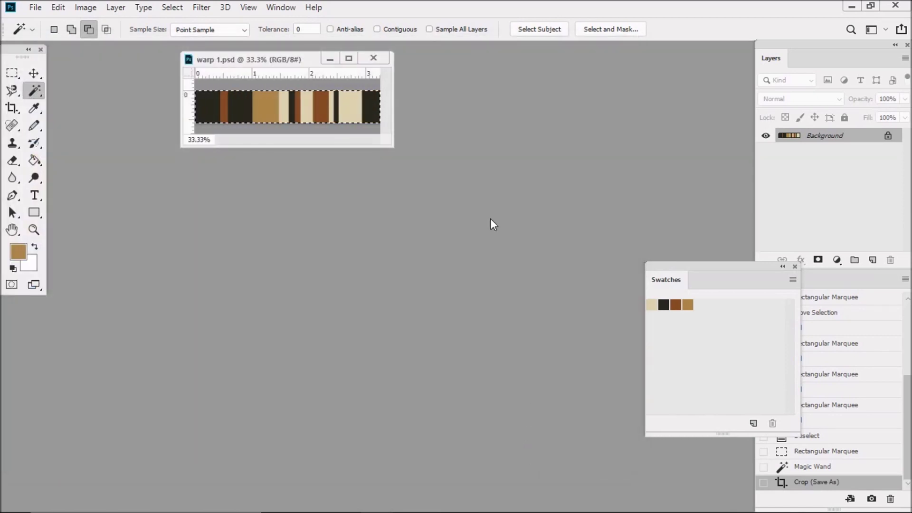
{"action": "left_click", "coordinate": [373, 58]}
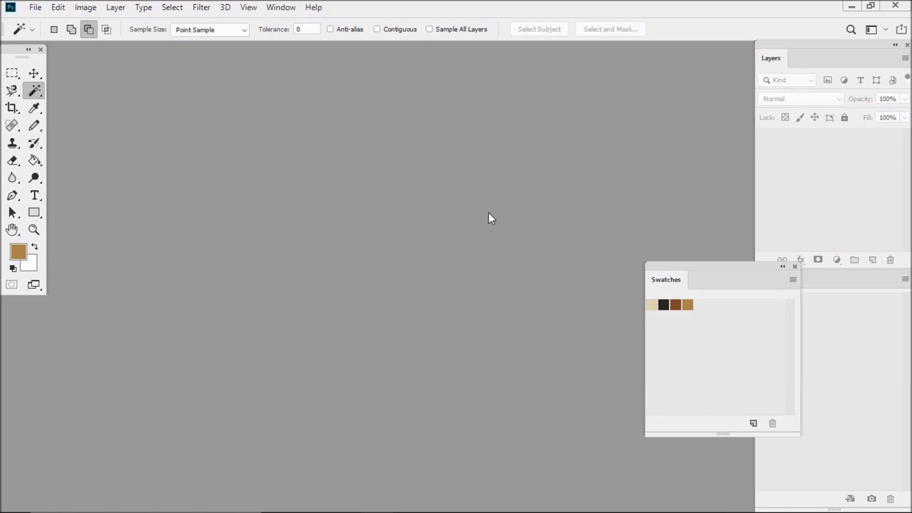
- Make a new white 7 × 7 inch, 254 pixels/inch document and centre its window
{"action": "left_click", "coordinate": [35, 7]}
{"action": "left_click", "coordinate": [45, 21]}
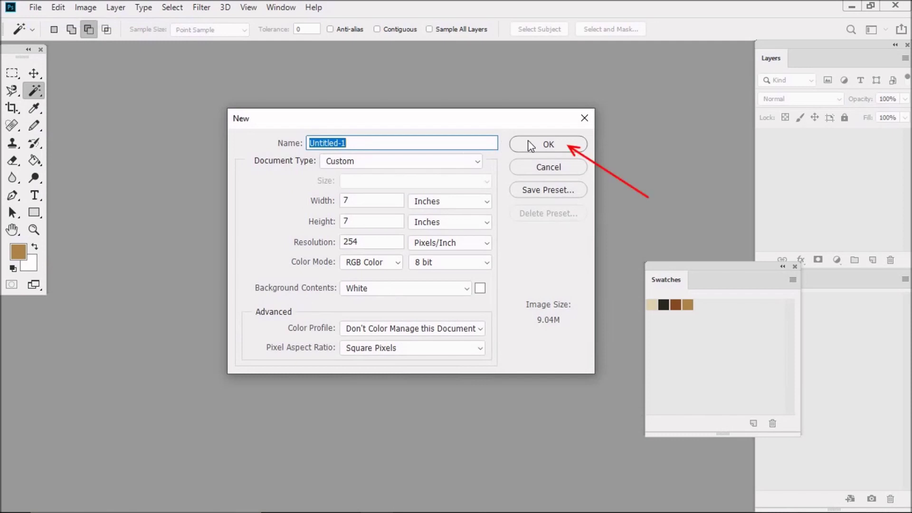
{"action": "left_click", "coordinate": [530, 146]}
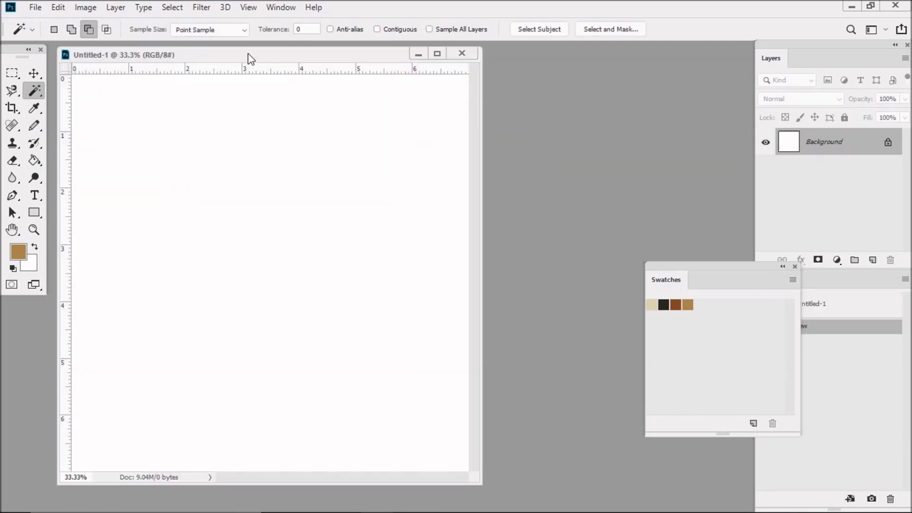
{"action": "left_click_drag", "start_coordinate": [249, 54], "coordinate": [373, 57]}
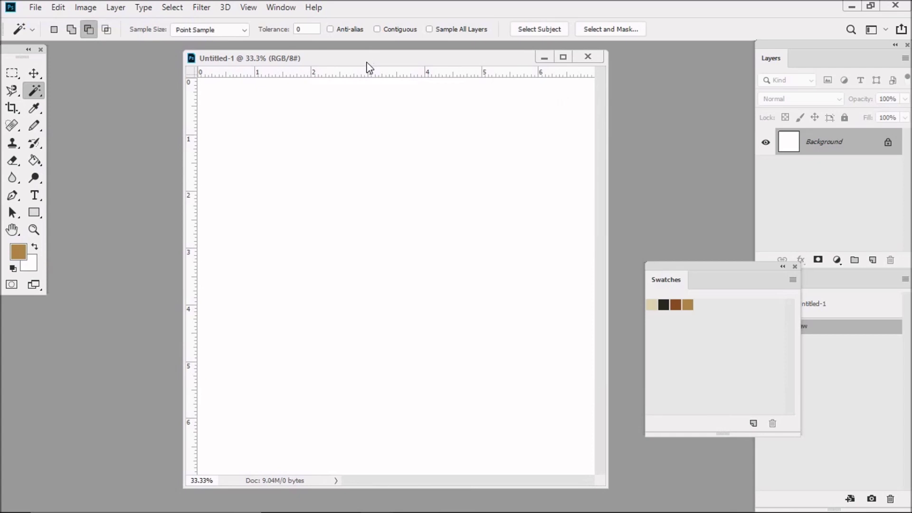
- Marquee a tall vertical rectangle in the upper middle and fill it with light tan
{"action": "left_click", "coordinate": [652, 304]}
{"action": "left_click", "coordinate": [11, 73]}
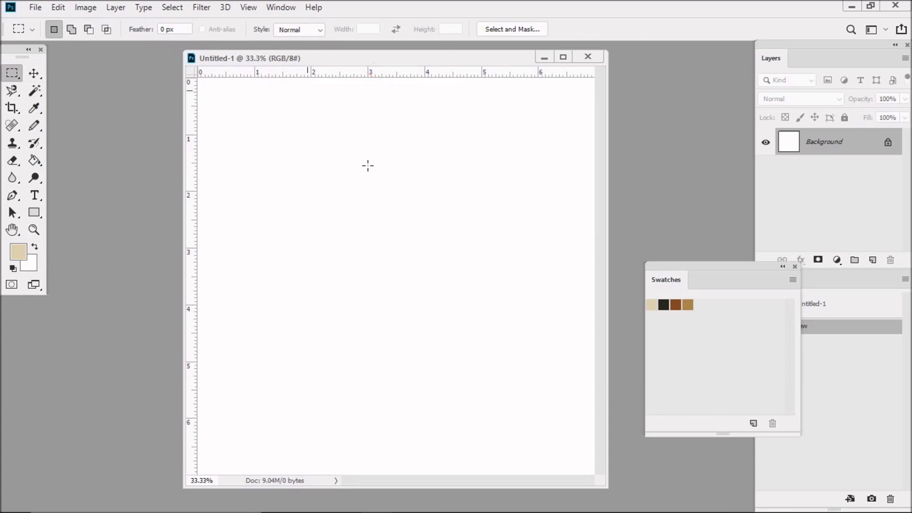
{"action": "left_click_drag", "start_coordinate": [355, 148], "coordinate": [403, 335]}
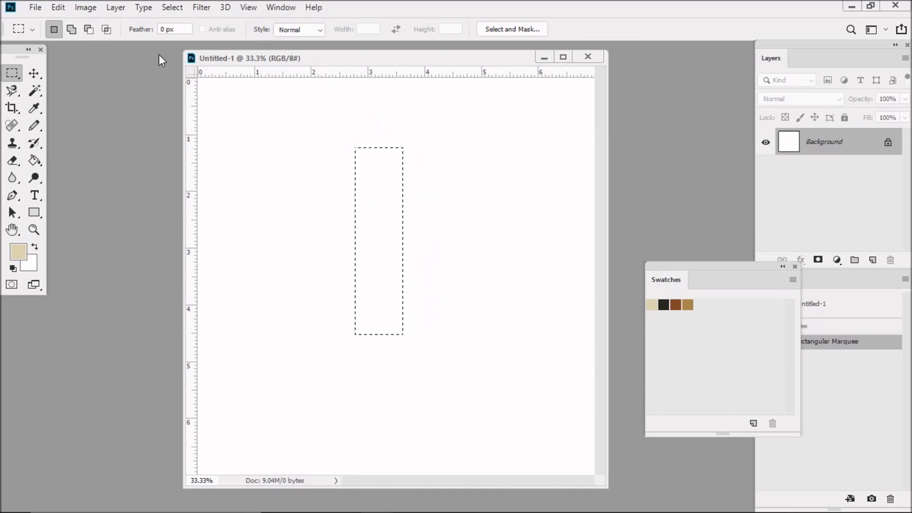
{"action": "left_click", "coordinate": [58, 7]}
{"action": "left_click", "coordinate": [106, 214]}
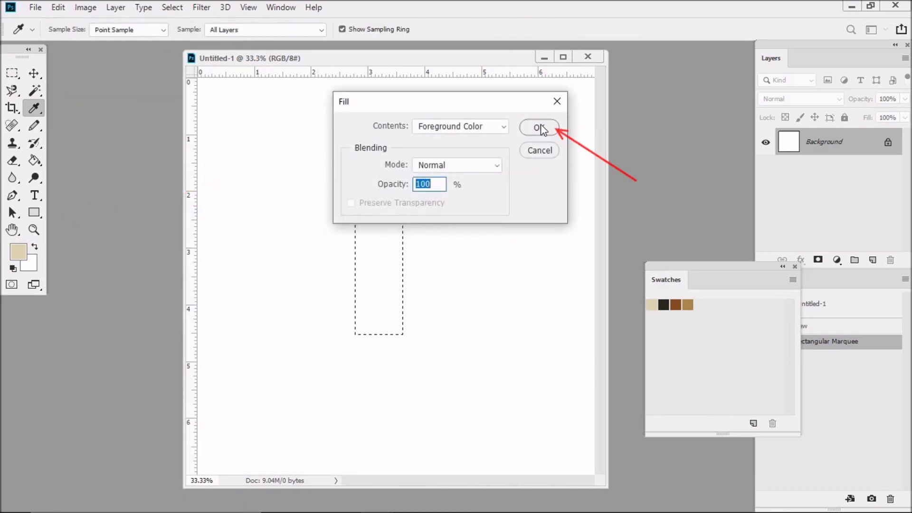
{"action": "left_click", "coordinate": [541, 128]}
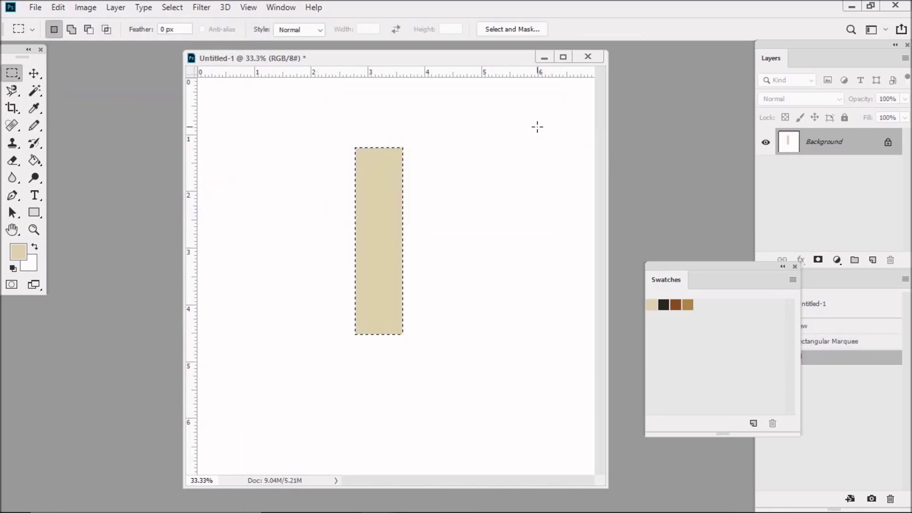
- Switch to the dark colour and fill a block over the top of the tan strip
{"action": "left_click", "coordinate": [664, 304]}
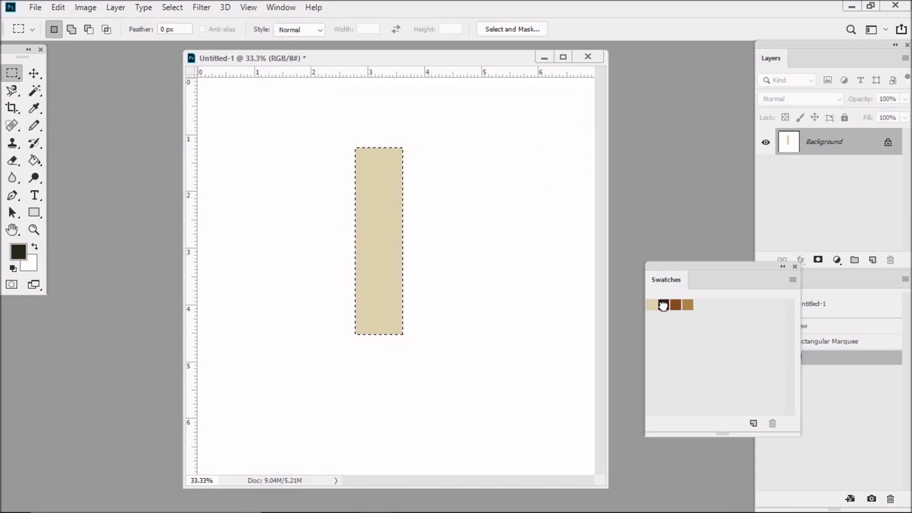
{"action": "left_click", "coordinate": [350, 145]}
{"action": "left_click_drag", "start_coordinate": [351, 146], "coordinate": [409, 197]}
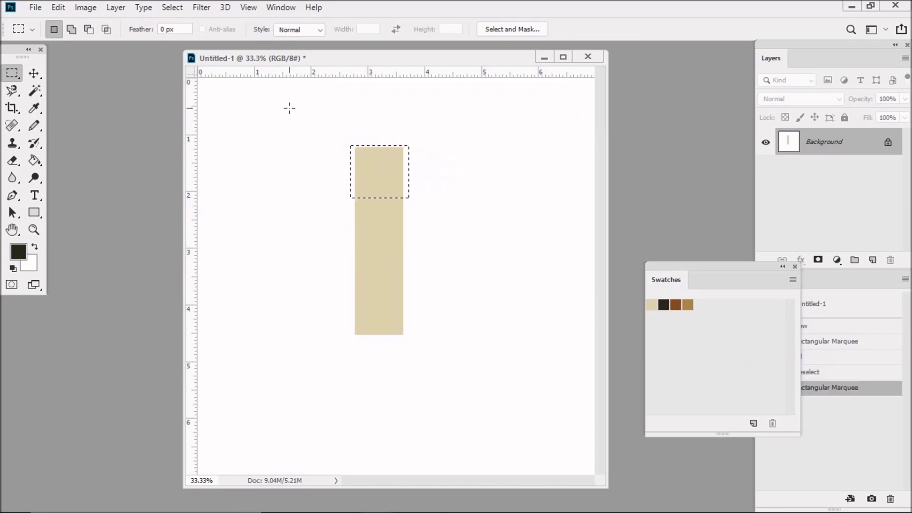
{"action": "left_click", "coordinate": [58, 7]}
{"action": "left_click", "coordinate": [91, 215]}
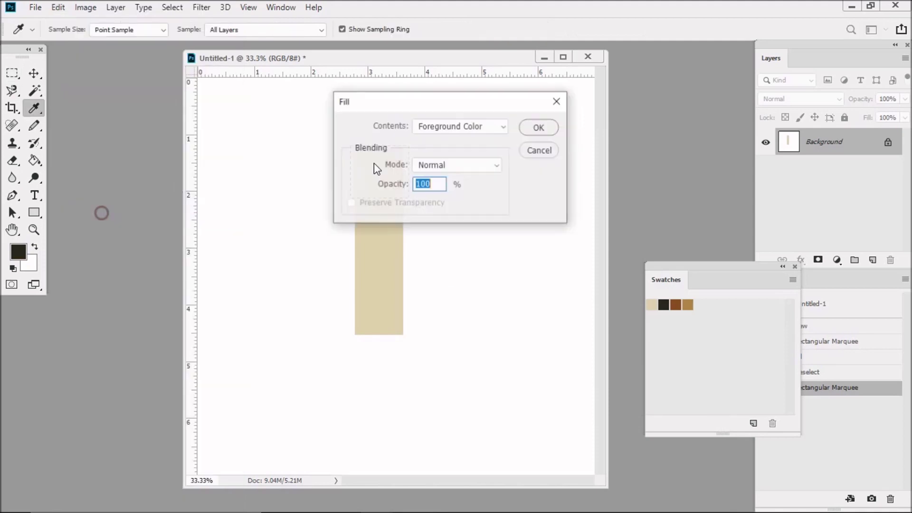
{"action": "left_click", "coordinate": [540, 128]}
- Fill a matching dark block over the bottom end of the strip
{"action": "key", "text": "m"}
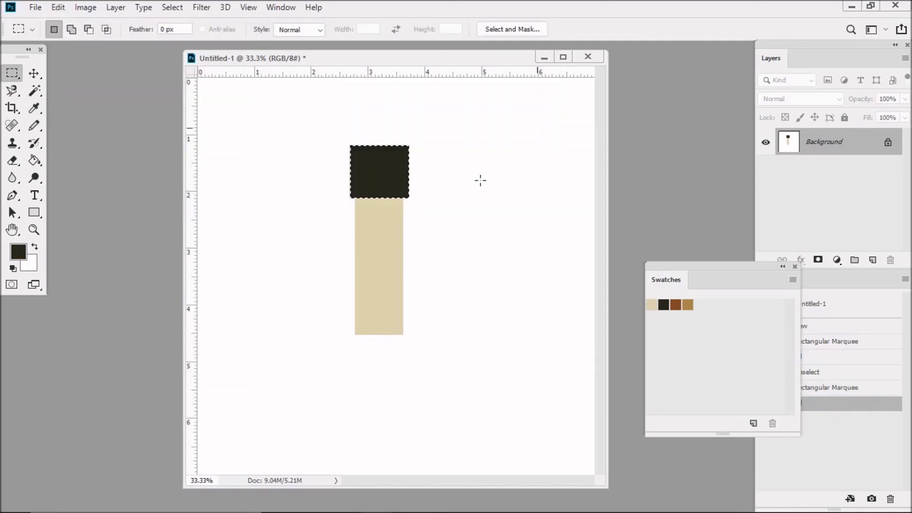
{"action": "left_click", "coordinate": [347, 318]}
{"action": "left_click_drag", "start_coordinate": [347, 319], "coordinate": [410, 337]}
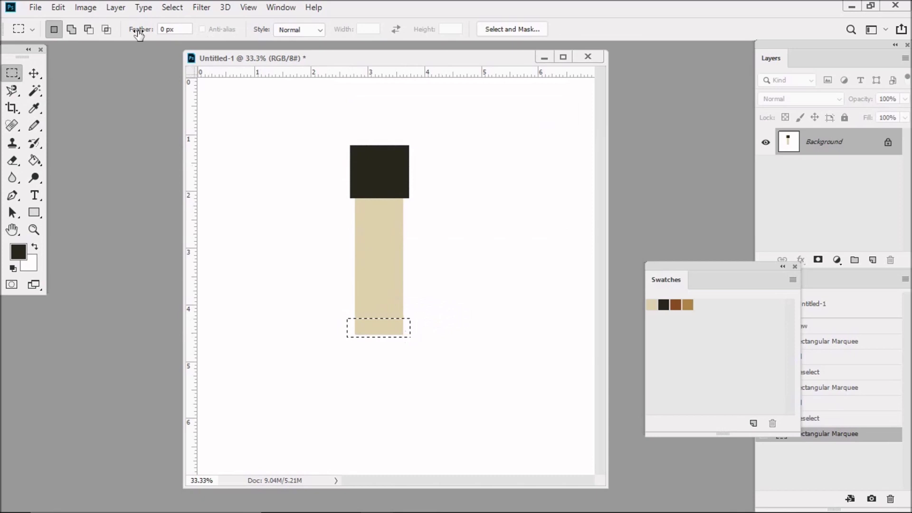
{"action": "left_click", "coordinate": [58, 8]}
{"action": "left_click", "coordinate": [114, 215]}
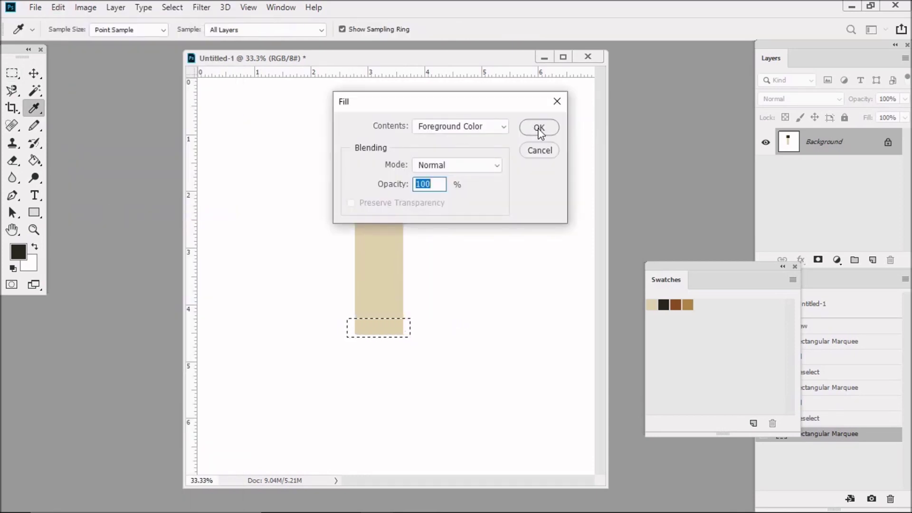
{"action": "left_click", "coordinate": [537, 129]}
- Fill a thin dark band across the lower part of the beige strip
{"action": "key", "text": "m"}
{"action": "left_click", "coordinate": [351, 291]}
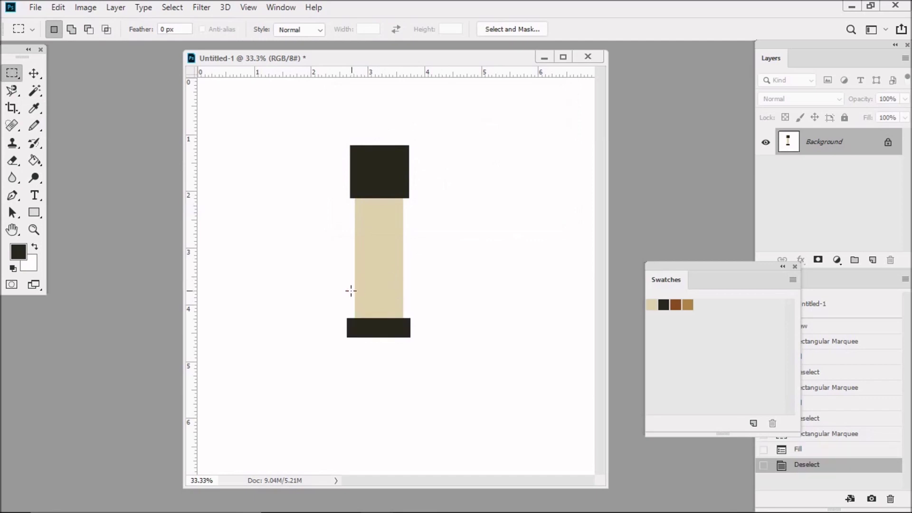
{"action": "left_click_drag", "start_coordinate": [351, 291], "coordinate": [408, 295]}
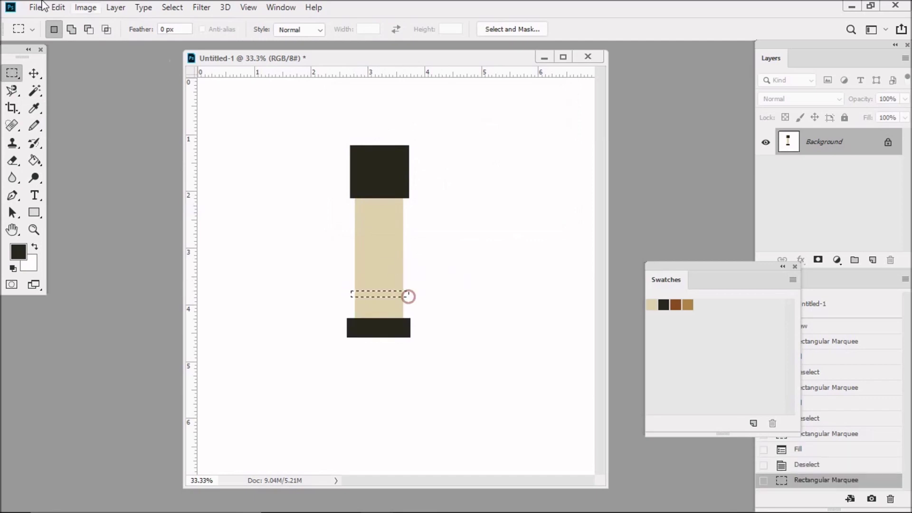
{"action": "left_click", "coordinate": [59, 7]}
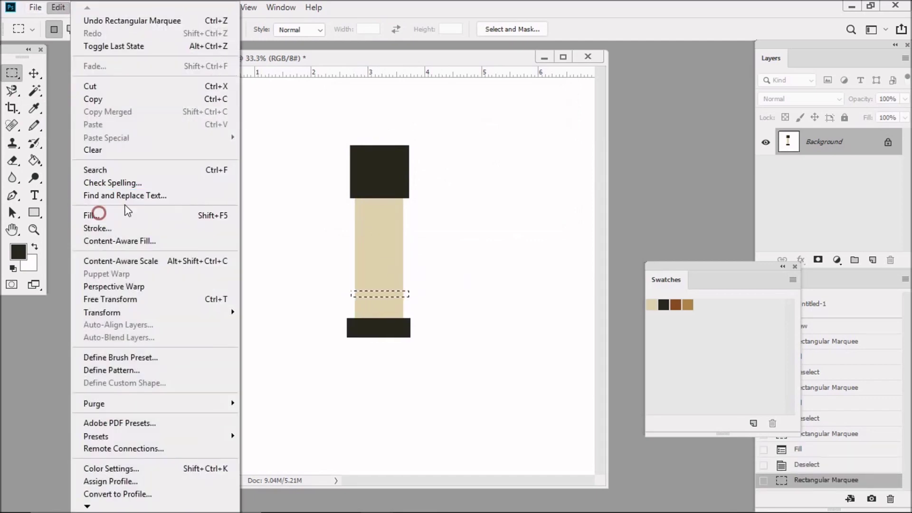
{"action": "left_click", "coordinate": [91, 215]}
{"action": "left_click", "coordinate": [536, 129]}
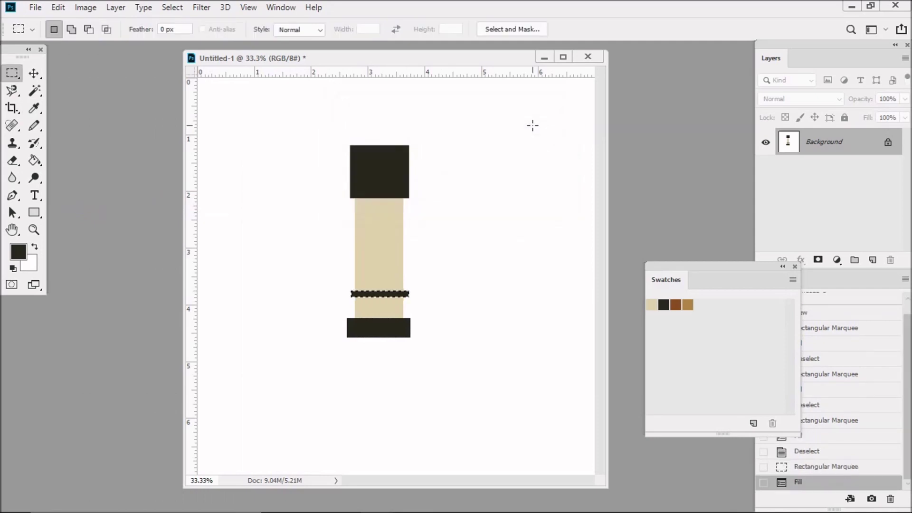
- Fill a second thin dark band higher up, then make brown the foreground colour
{"action": "key", "text": "ctrl+d"}
{"action": "left_click_drag", "start_coordinate": [353, 221], "coordinate": [407, 231]}
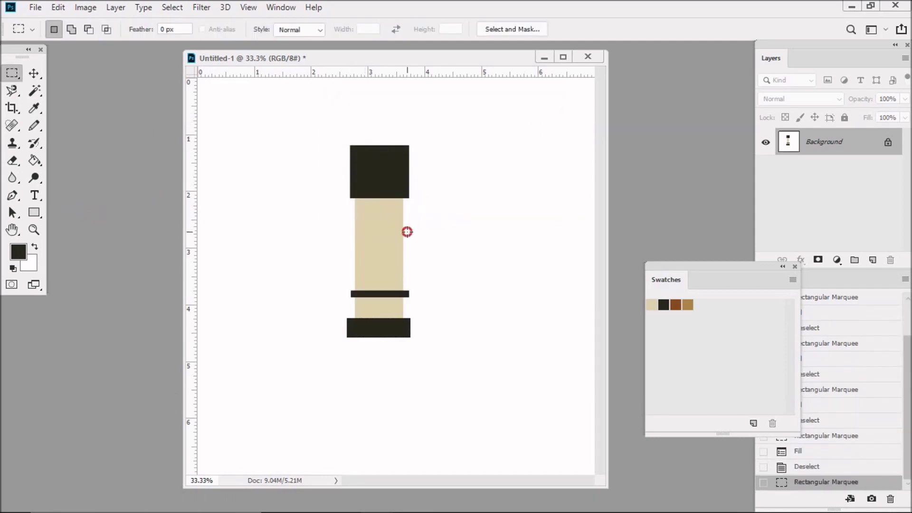
{"action": "left_click", "coordinate": [58, 7]}
{"action": "left_click", "coordinate": [96, 210]}
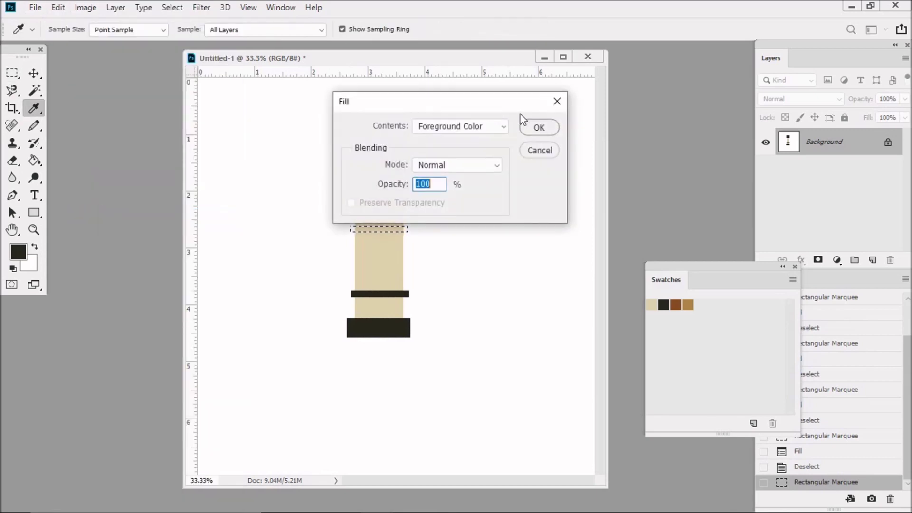
{"action": "left_click", "coordinate": [536, 125]}
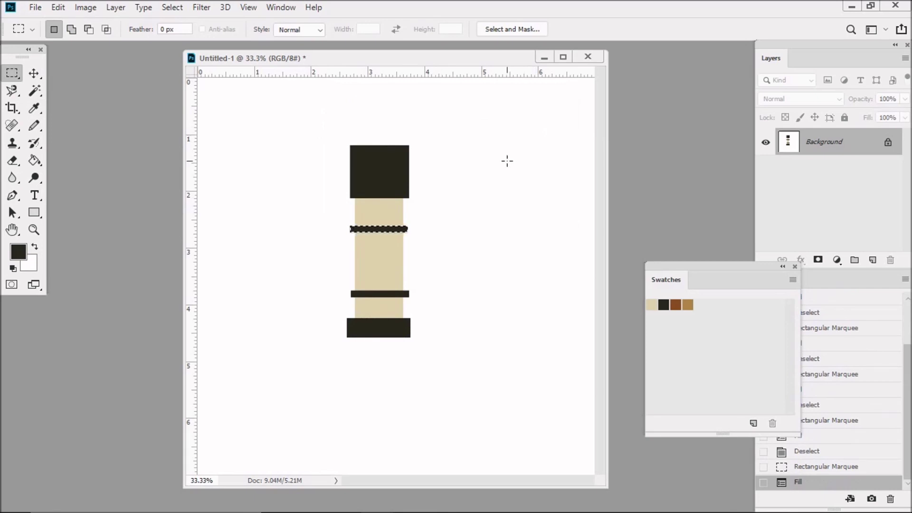
{"action": "left_click", "coordinate": [675, 304]}
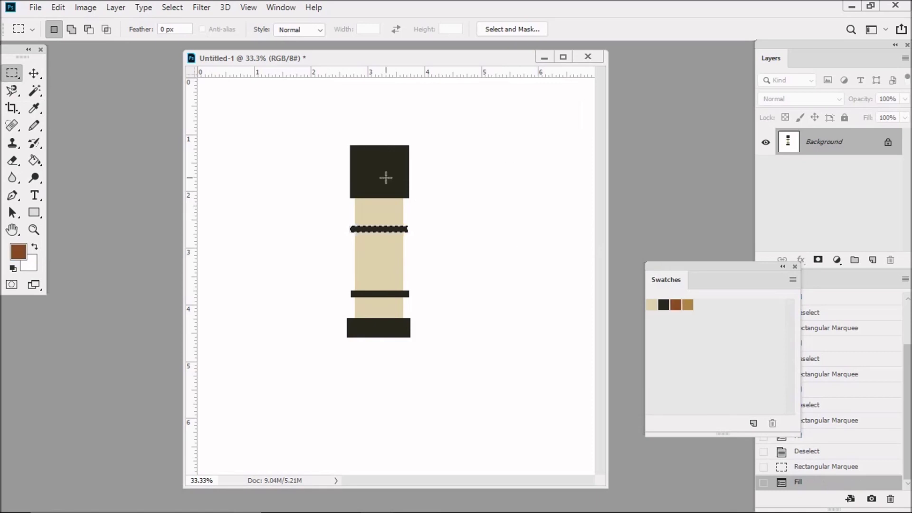
- Fill a thin brown band across the top dark block
{"action": "left_click_drag", "start_coordinate": [347, 165], "coordinate": [414, 173]}
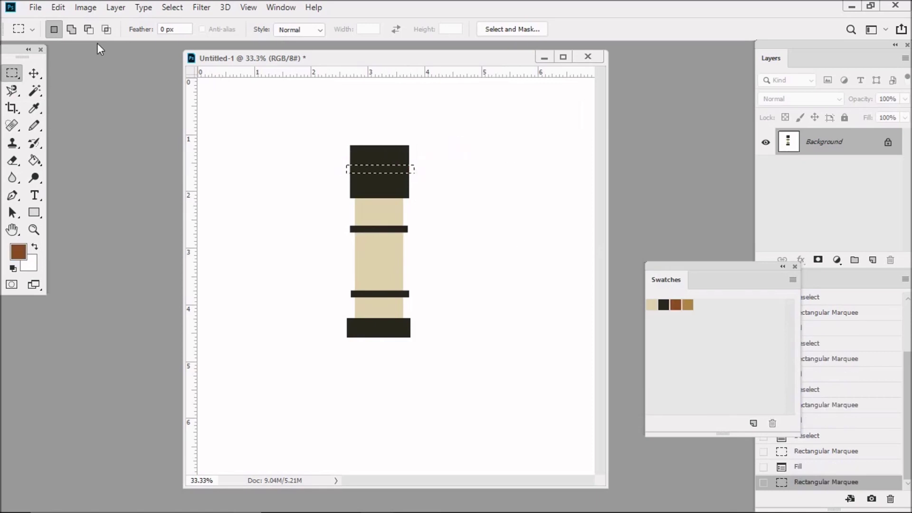
{"action": "left_click", "coordinate": [58, 7]}
{"action": "left_click", "coordinate": [112, 215]}
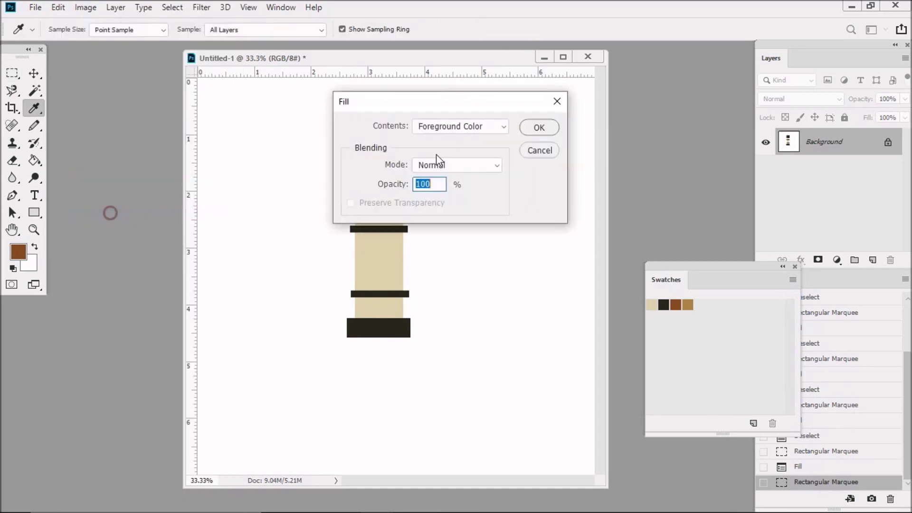
{"action": "left_click", "coordinate": [538, 129]}
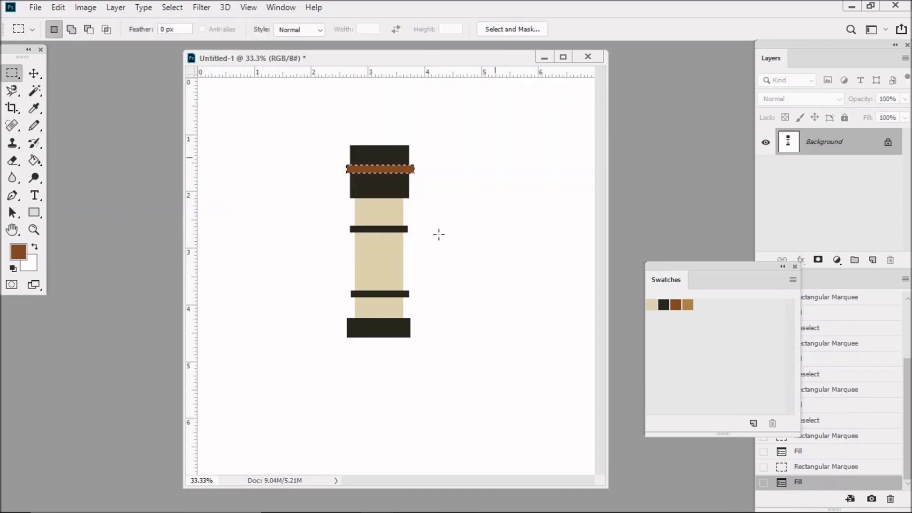
{"action": "left_click", "coordinate": [351, 244]}
- Fill a wider brown band across the middle of the beige strip
{"action": "left_click_drag", "start_coordinate": [351, 243], "coordinate": [411, 263]}
{"action": "left_click", "coordinate": [60, 9]}
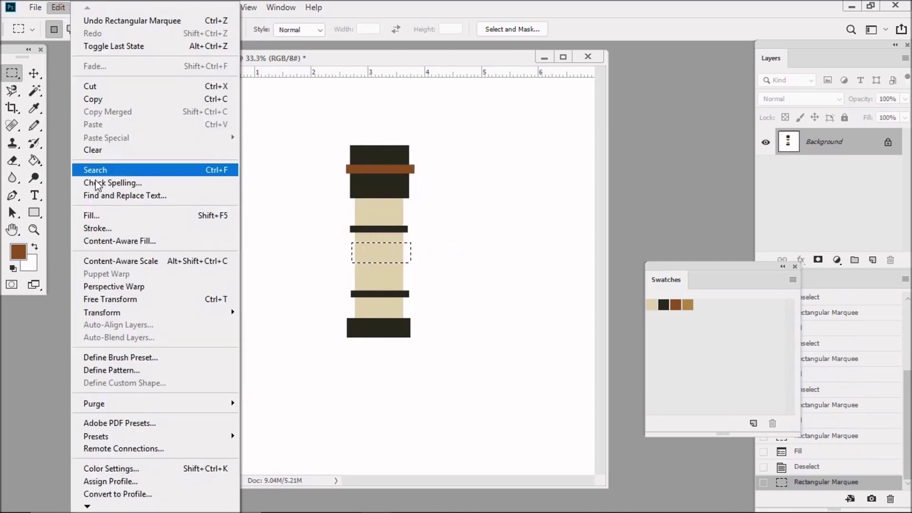
{"action": "left_click", "coordinate": [99, 210]}
{"action": "left_click", "coordinate": [529, 129]}
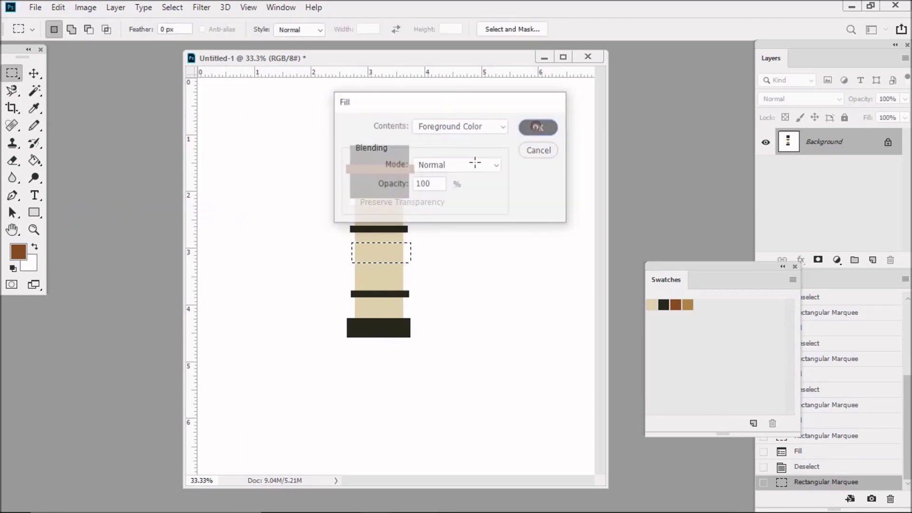
{"action": "left_click", "coordinate": [426, 225]}
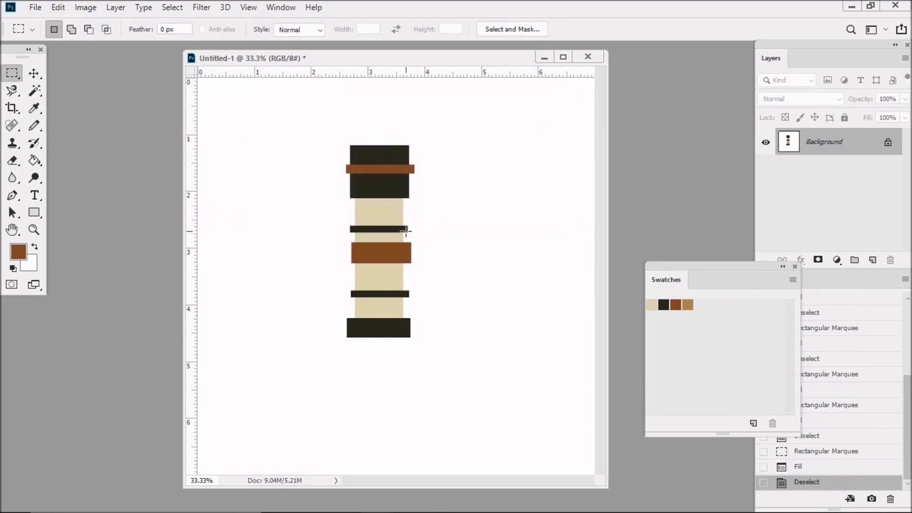
- Fill a thin brown stripe just under the dark band, then marquee a narrow central column
{"action": "left_click_drag", "start_coordinate": [407, 232], "coordinate": [348, 237]}
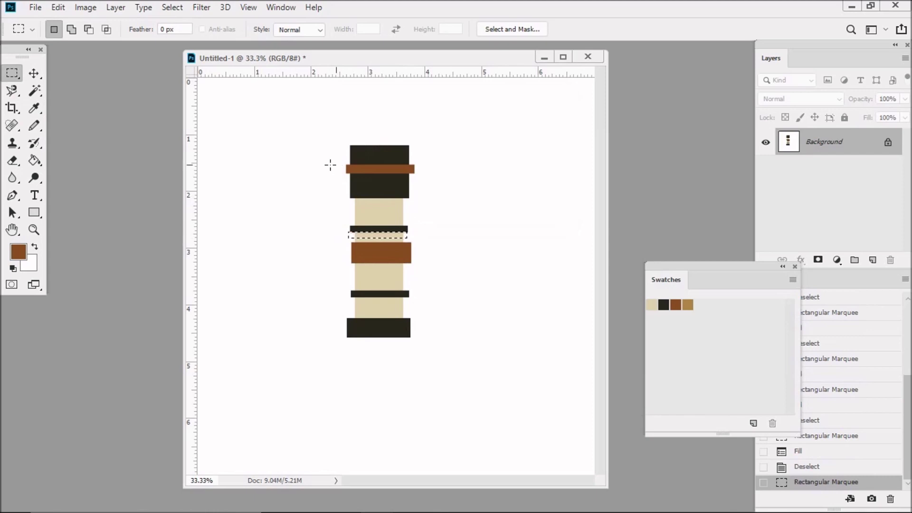
{"action": "left_click", "coordinate": [58, 8]}
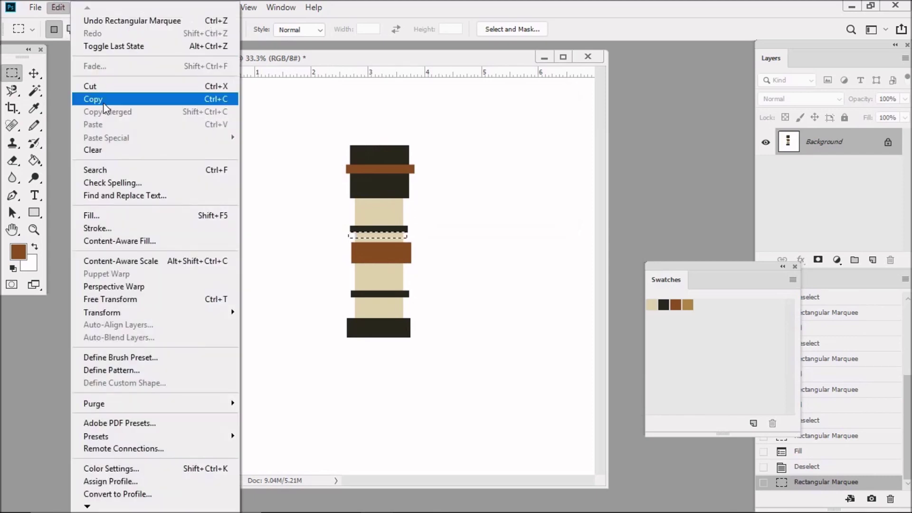
{"action": "left_click", "coordinate": [109, 213]}
{"action": "left_click", "coordinate": [540, 126]}
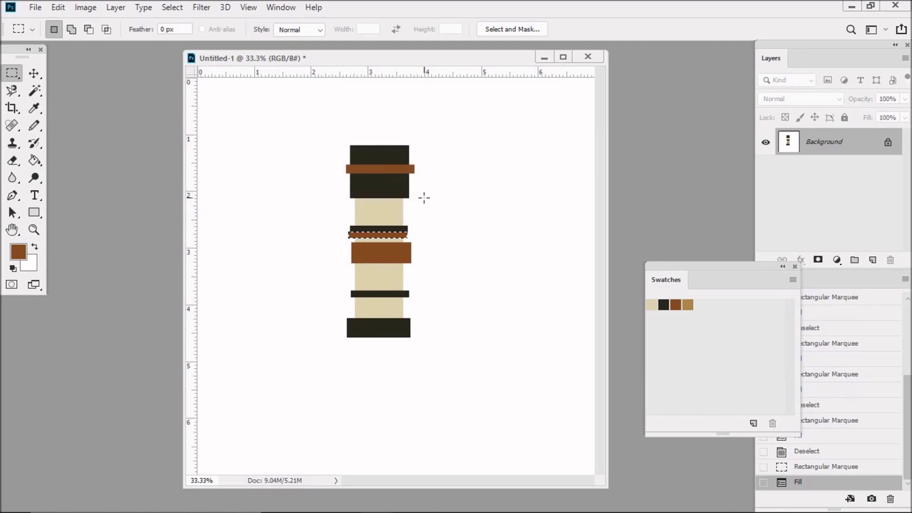
{"action": "left_click", "coordinate": [424, 198]}
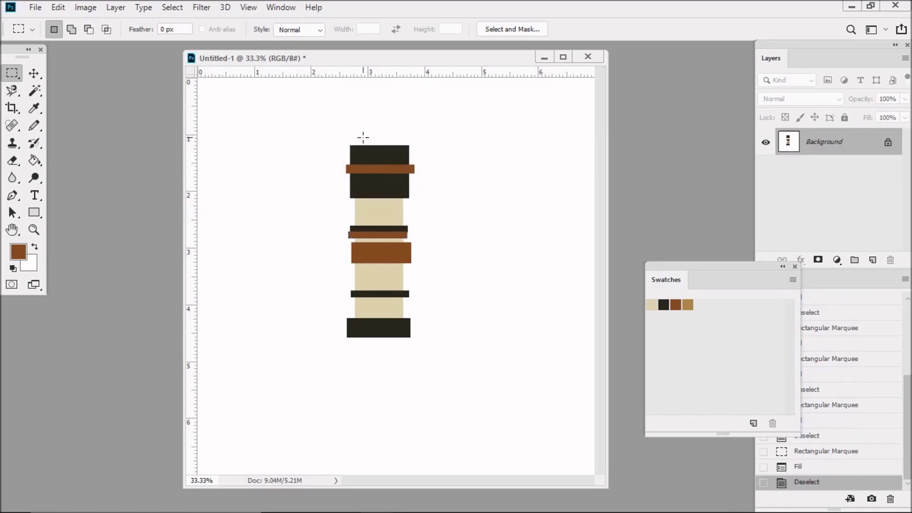
{"action": "left_click_drag", "start_coordinate": [363, 136], "coordinate": [394, 351]}
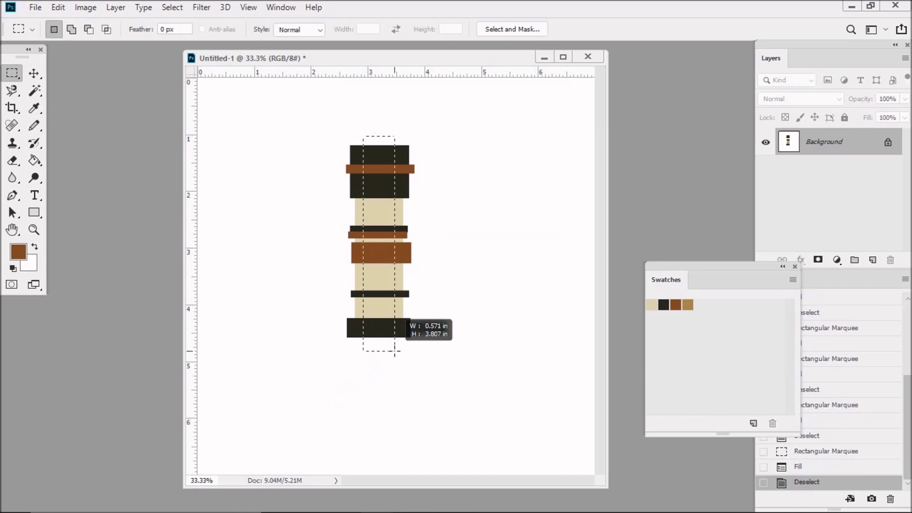
- Finish the narrow column selection past the strip's ends and switch to the Magic Wand
{"action": "left_click_drag", "start_coordinate": [395, 352], "coordinate": [395, 352]}
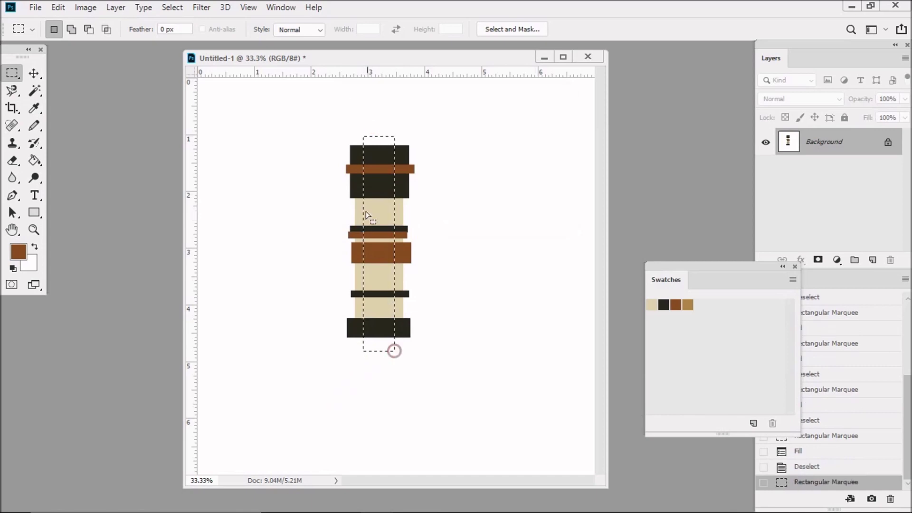
{"action": "left_click", "coordinate": [36, 90]}
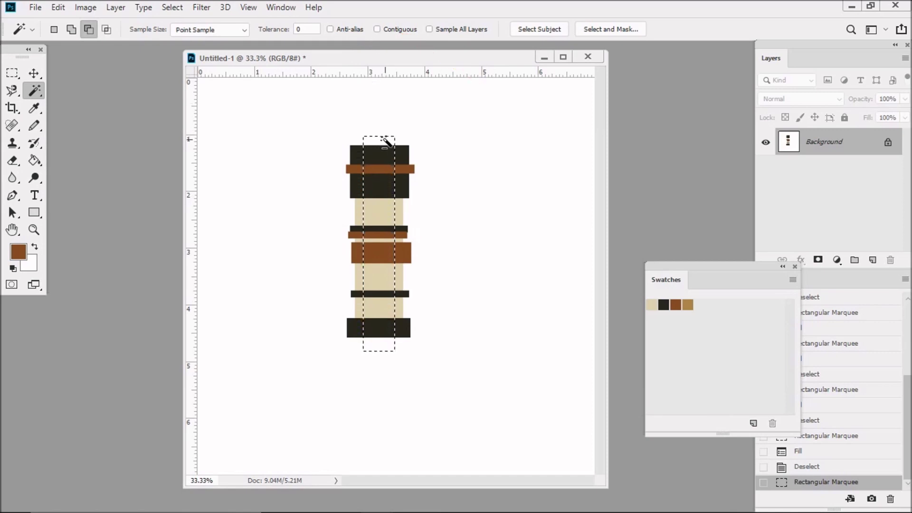
- Subtract the white area from the column selection and crop the canvas to it
{"action": "left_click", "coordinate": [386, 139]}
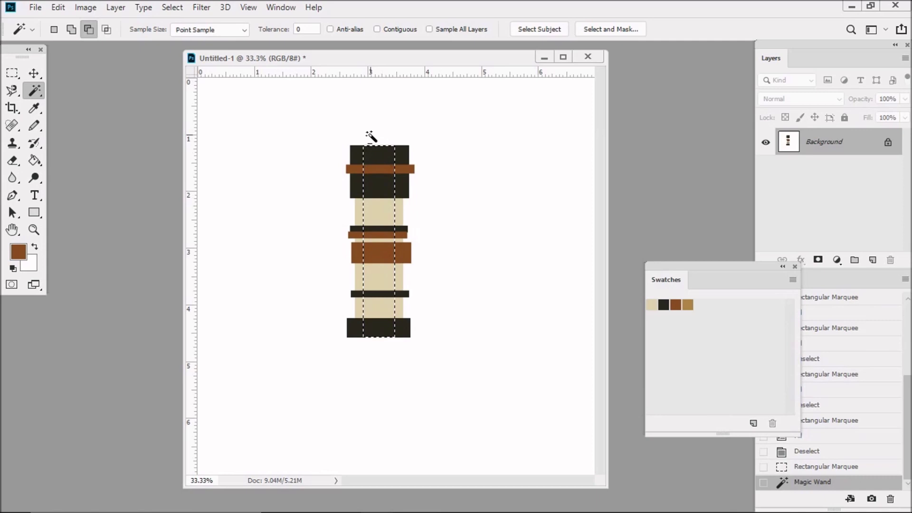
{"action": "left_click", "coordinate": [86, 7]}
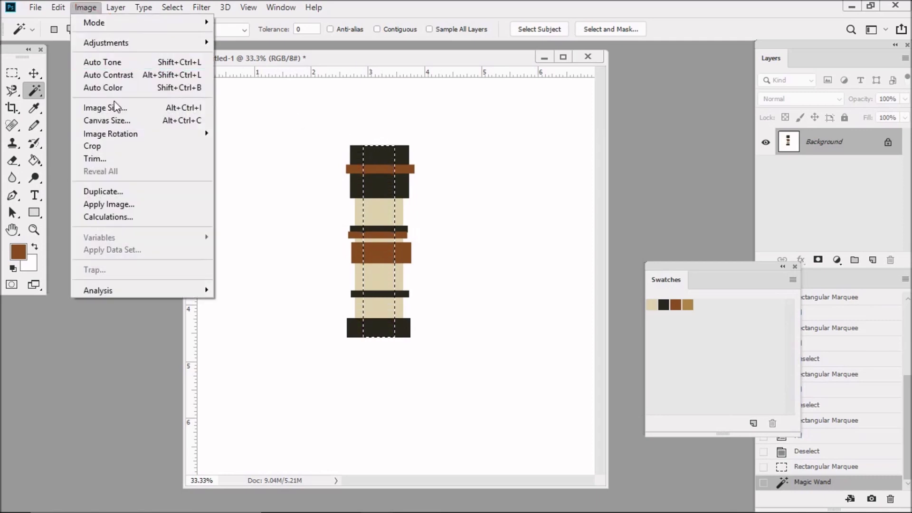
{"action": "left_click", "coordinate": [108, 144]}
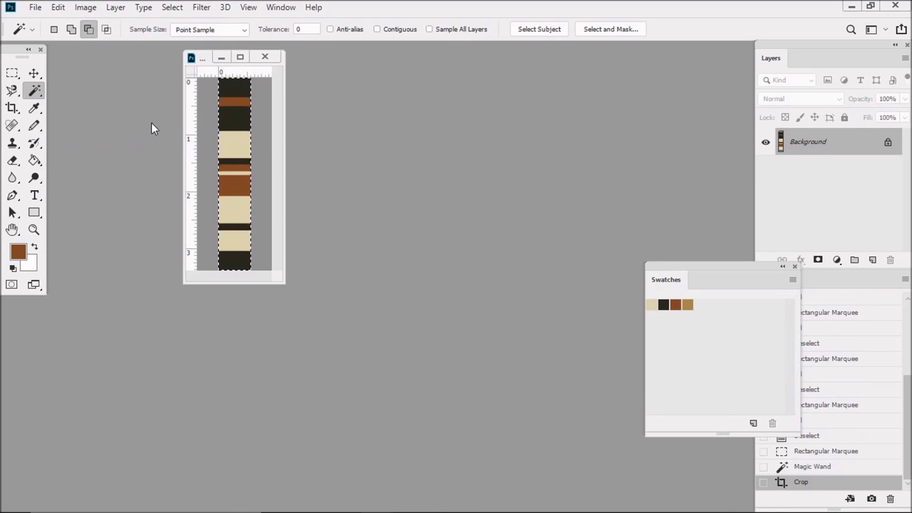
- Save the cropped strip as 'fill 1' in Photoshop format in PLAIDS USER FILES
{"action": "left_click", "coordinate": [33, 9]}
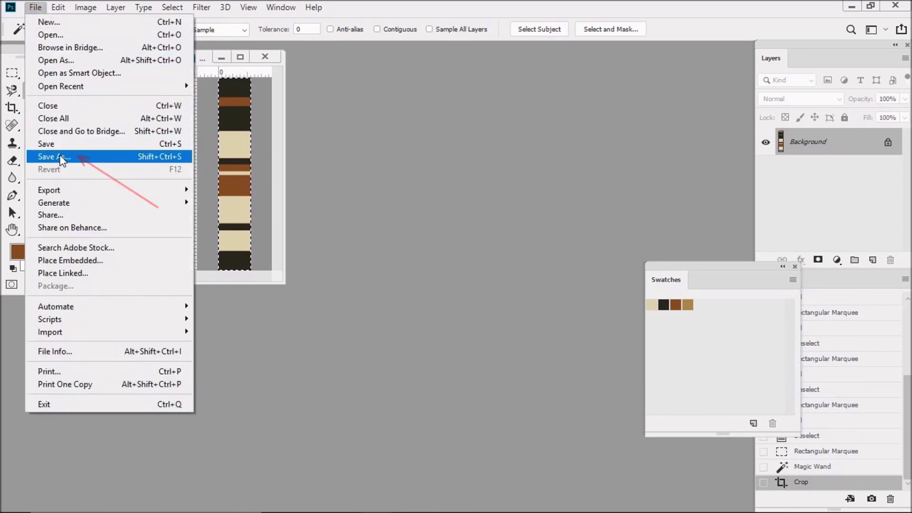
{"action": "left_click", "coordinate": [61, 157]}
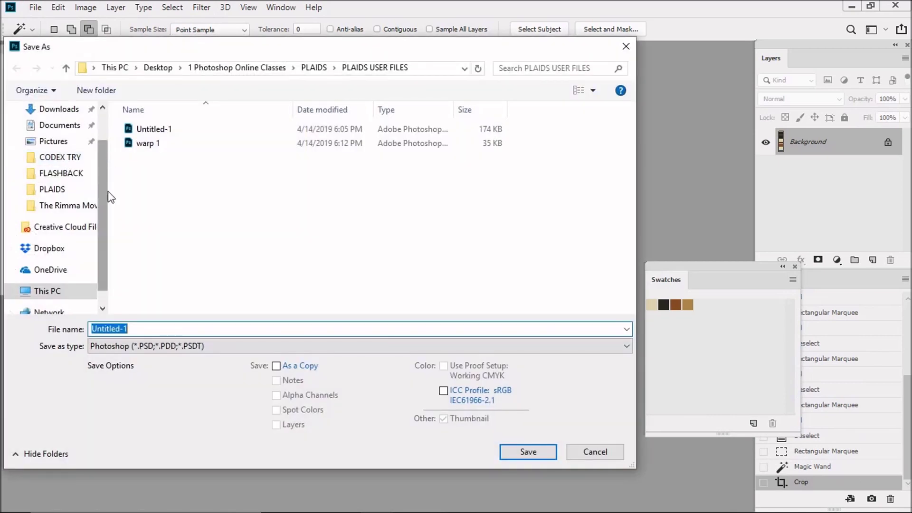
{"action": "type", "text": "fill 1"}
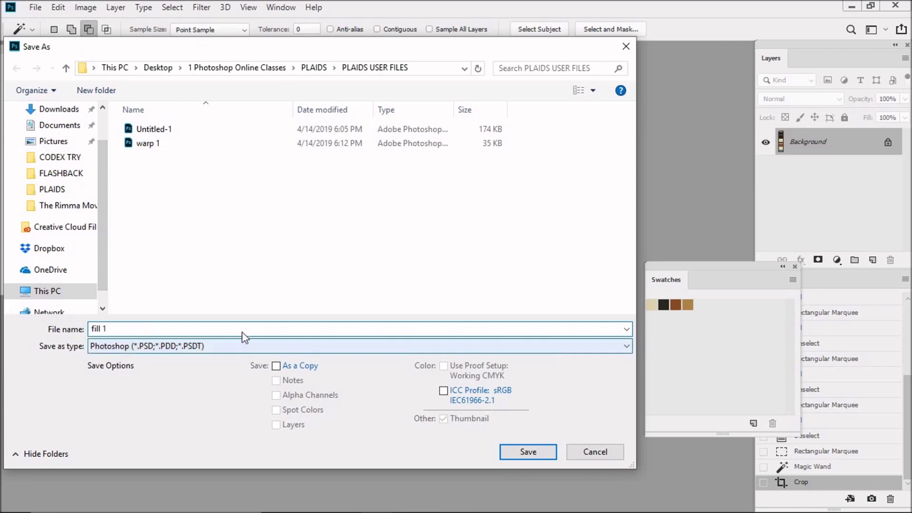
{"action": "left_click", "coordinate": [533, 452]}
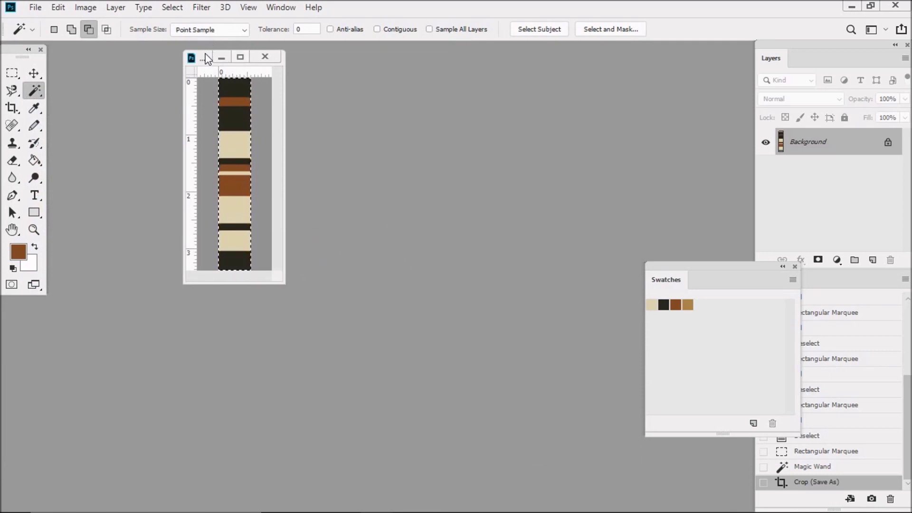
- Define the strip as the pattern 'fill 1.psd' and close its window, triggering the save prompt
{"action": "left_click_drag", "start_coordinate": [206, 58], "coordinate": [357, 139]}
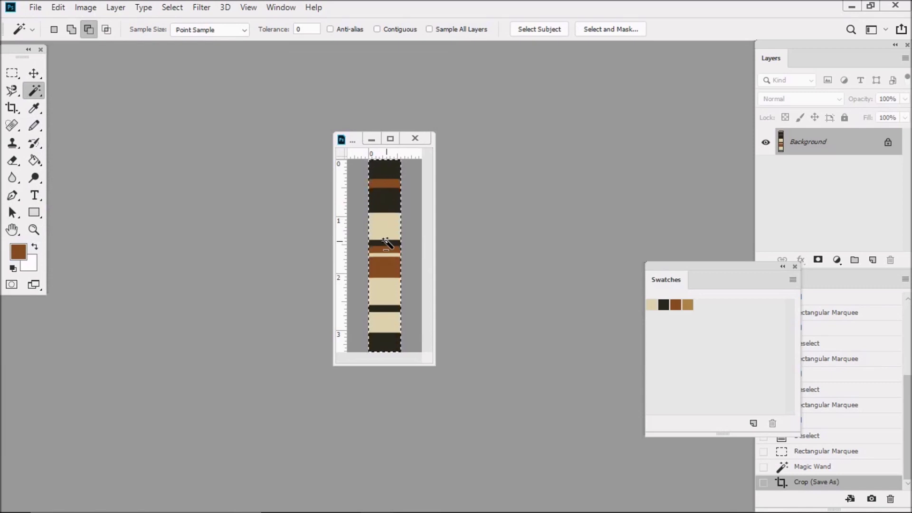
{"action": "left_click", "coordinate": [57, 8]}
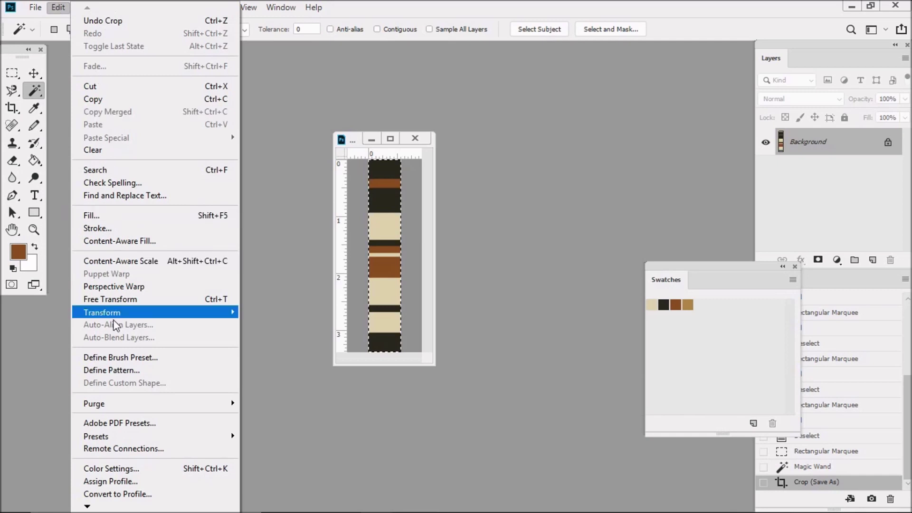
{"action": "left_click", "coordinate": [123, 375]}
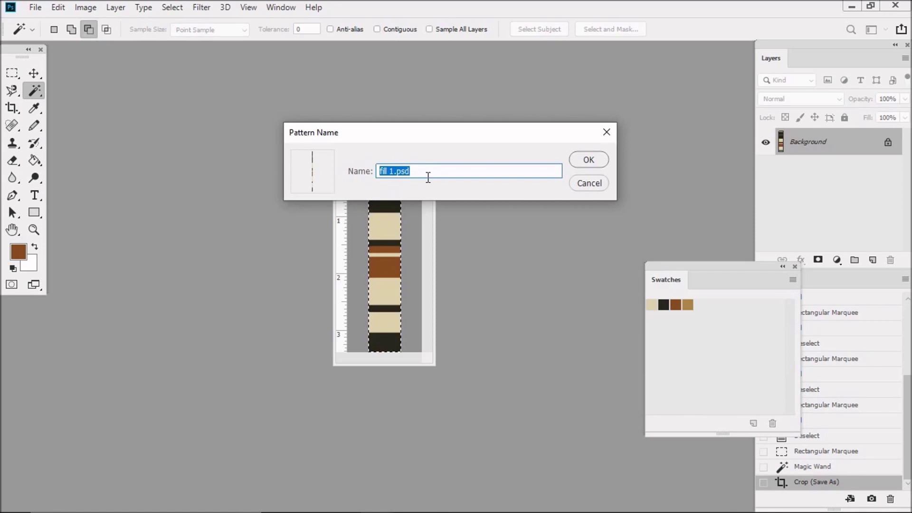
{"action": "left_click", "coordinate": [589, 161]}
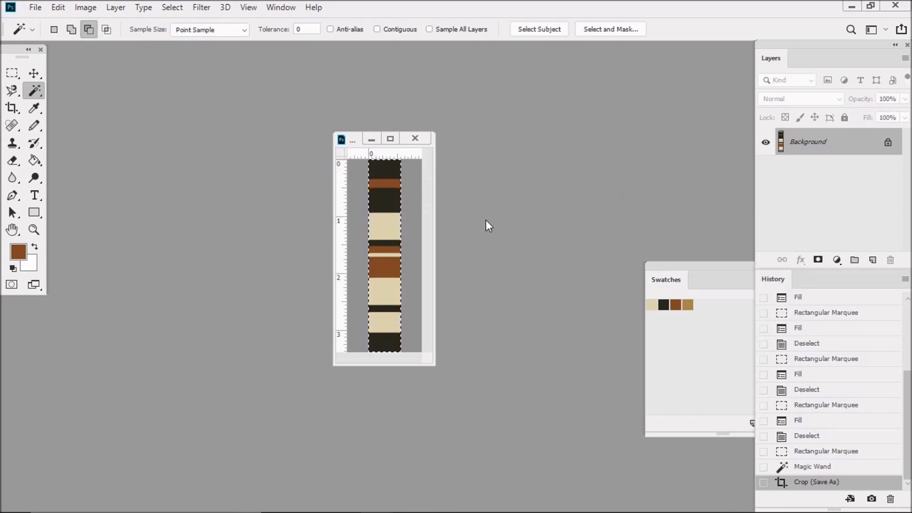
{"action": "left_click", "coordinate": [418, 137]}
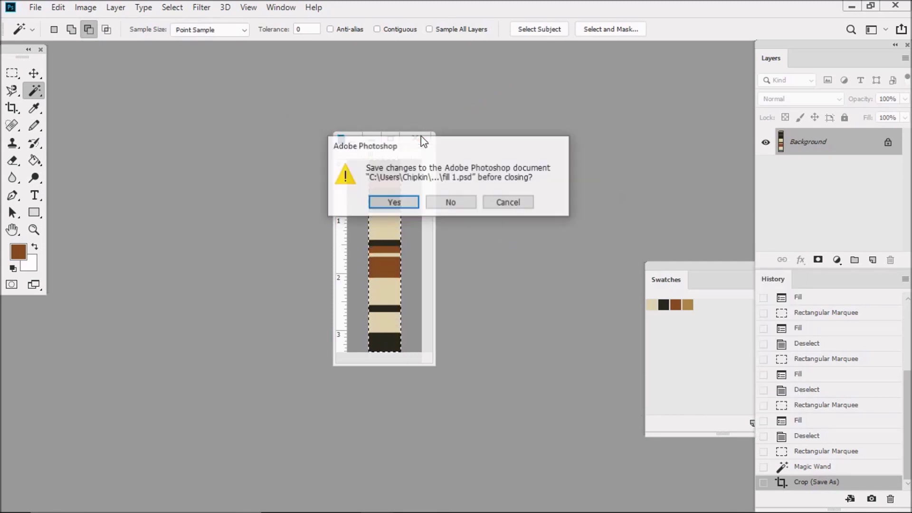
- Close fill 1 without saving and open the warp 1 file
{"action": "left_click", "coordinate": [460, 201]}
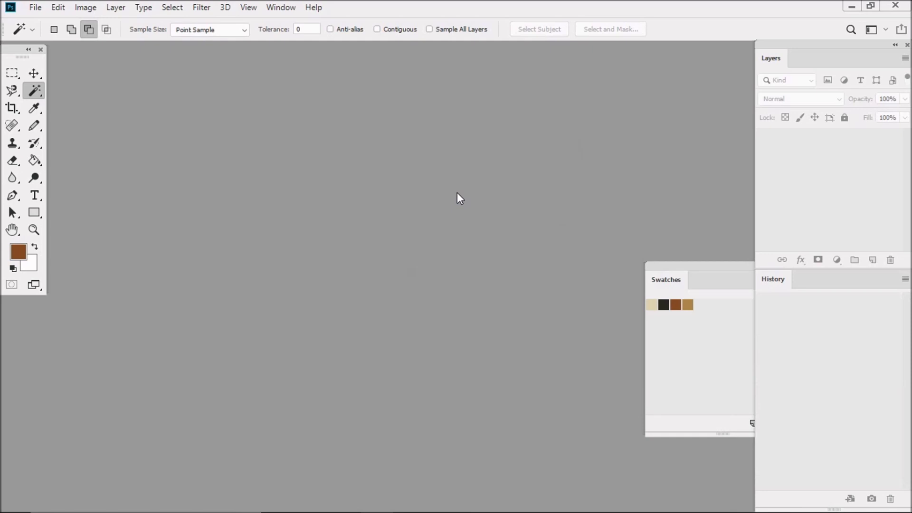
{"action": "left_click", "coordinate": [35, 7]}
{"action": "left_click", "coordinate": [44, 31]}
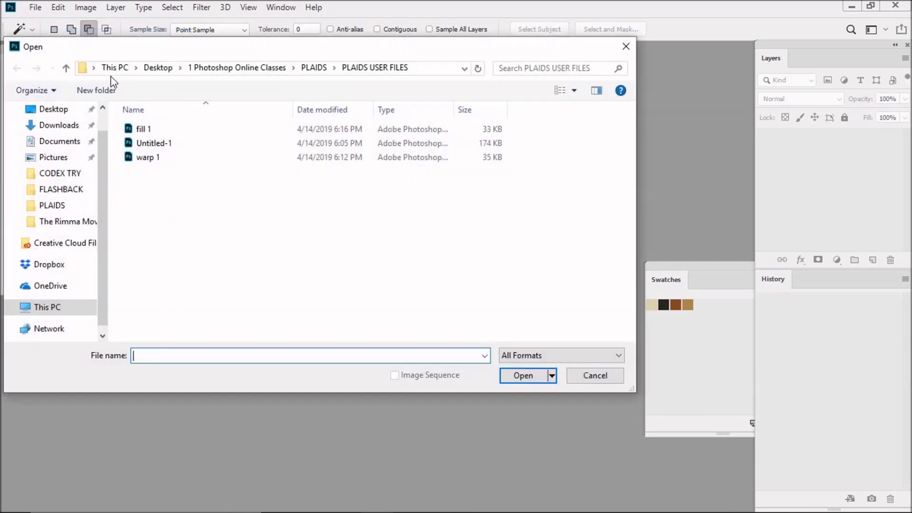
{"action": "left_click", "coordinate": [161, 158]}
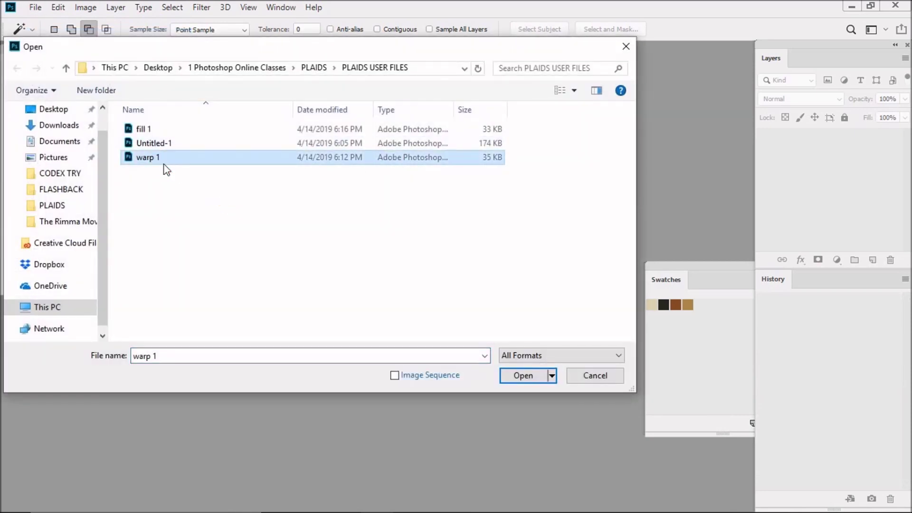
{"action": "left_click", "coordinate": [532, 378]}
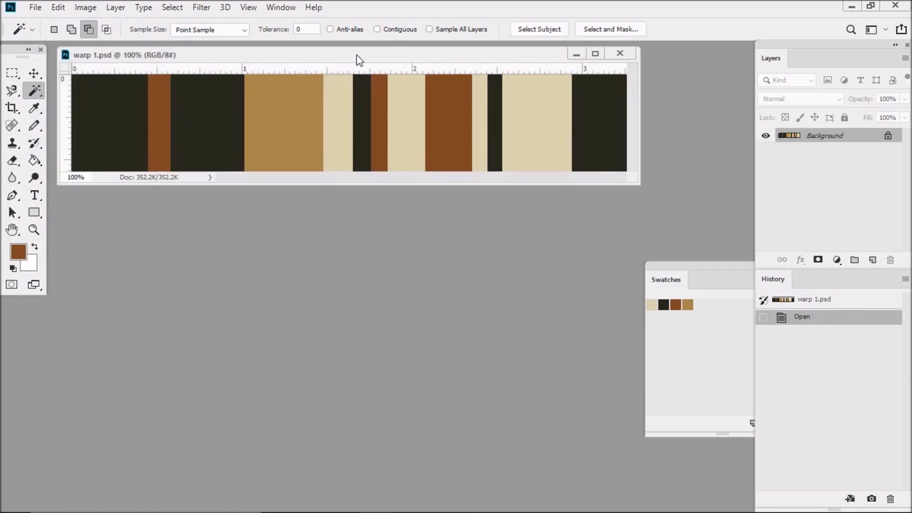
{"action": "left_click_drag", "start_coordinate": [358, 58], "coordinate": [398, 96]}
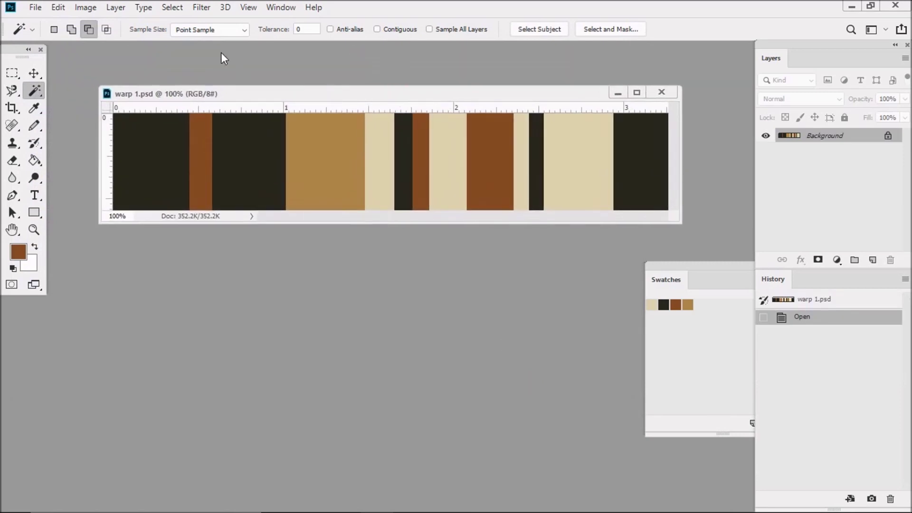
- Select all of warp 1, define it as the pattern 'warp 1.psd', and close it
{"action": "left_click", "coordinate": [172, 7]}
{"action": "left_click", "coordinate": [183, 21]}
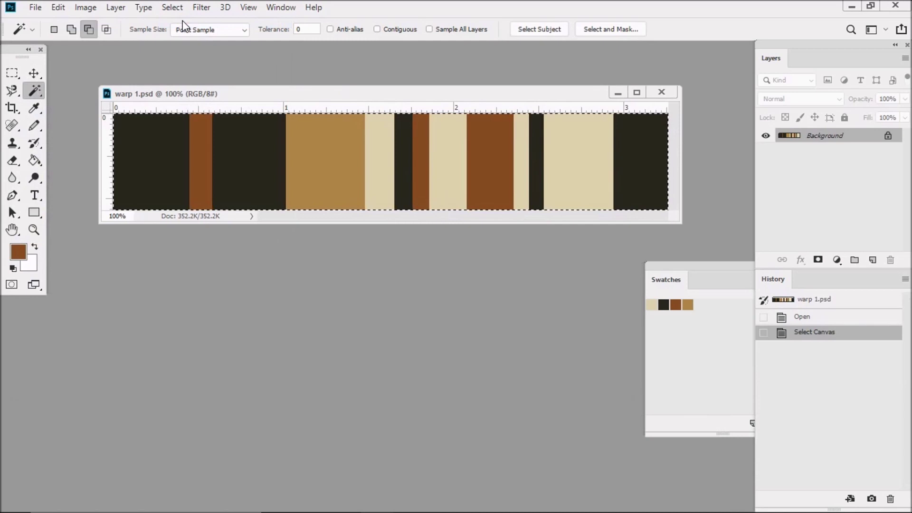
{"action": "left_click", "coordinate": [58, 7]}
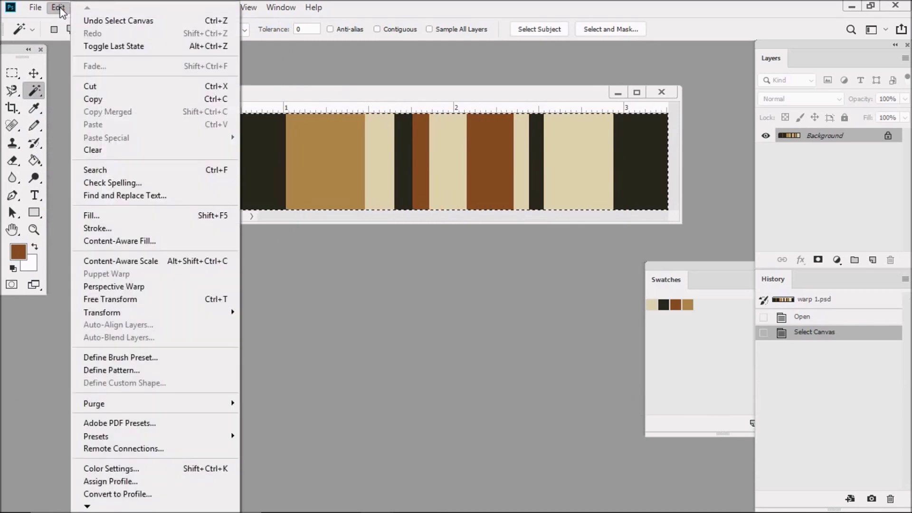
{"action": "left_click", "coordinate": [136, 367]}
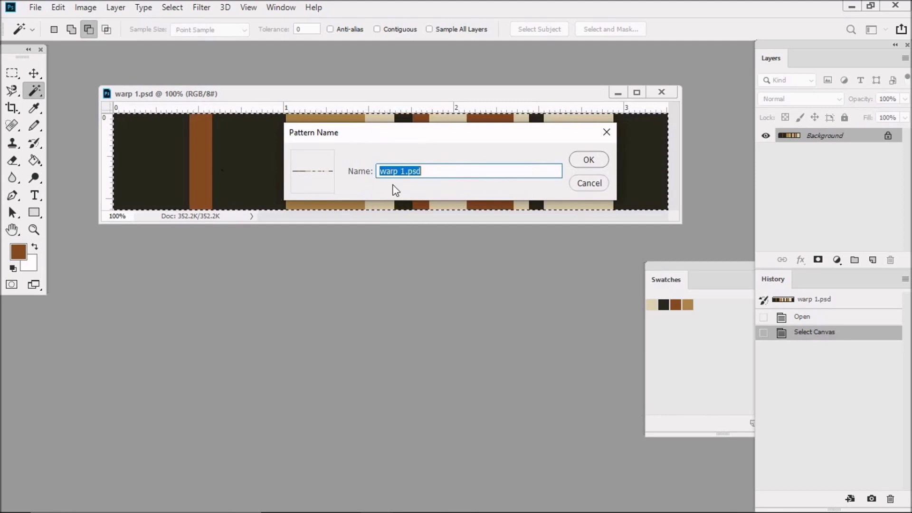
{"action": "left_click", "coordinate": [589, 161]}
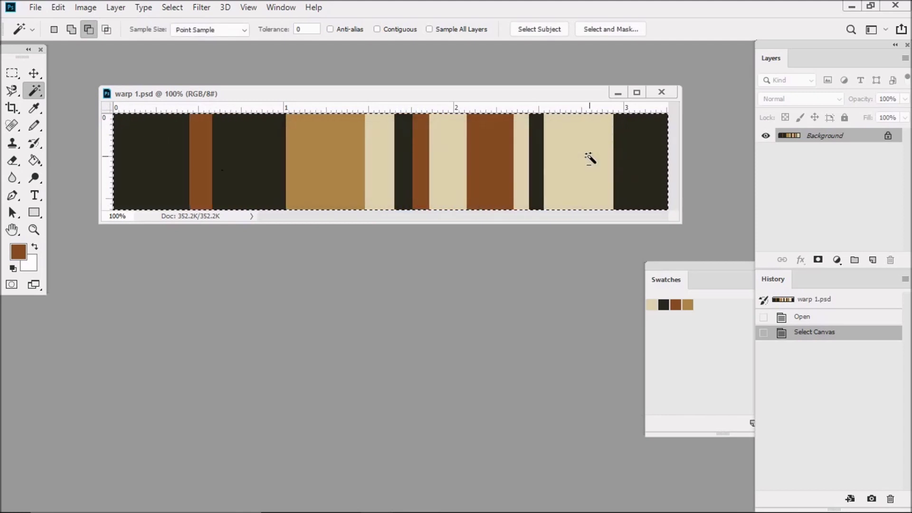
{"action": "left_click", "coordinate": [661, 91]}
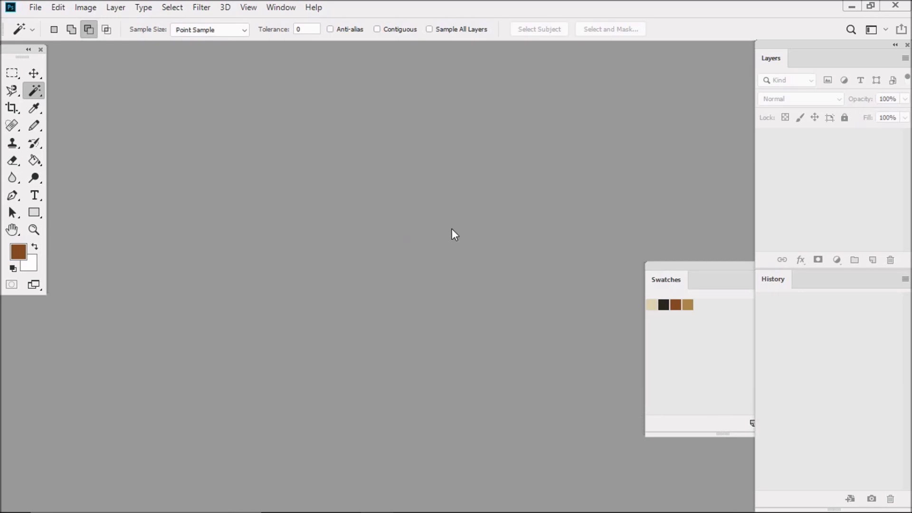
- Create a new white 8 × 9 inch document at 254 pixels per inch
{"action": "left_click", "coordinate": [35, 7]}
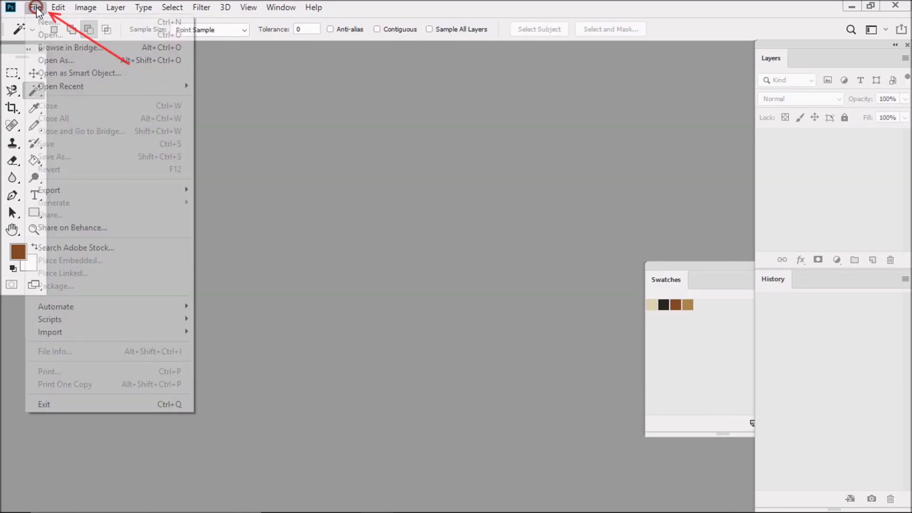
{"action": "left_click", "coordinate": [44, 21]}
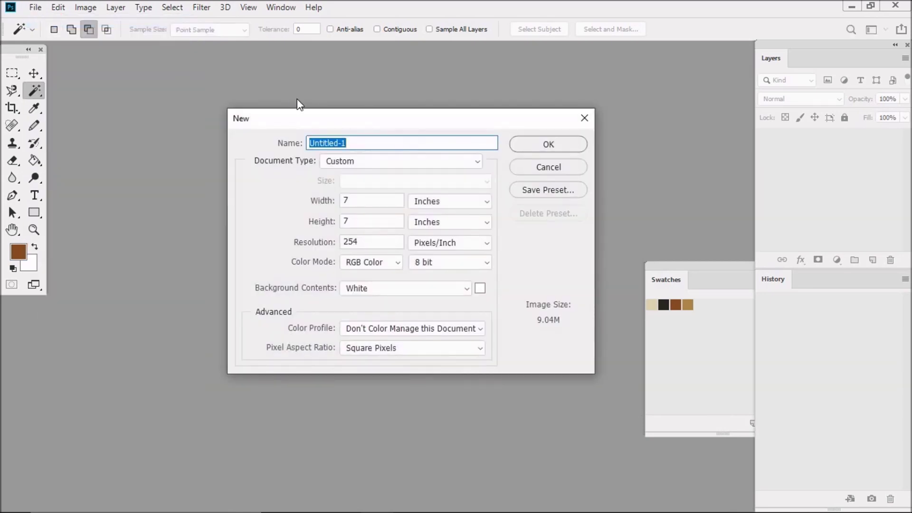
{"action": "left_click_drag", "start_coordinate": [298, 118], "coordinate": [326, 122]}
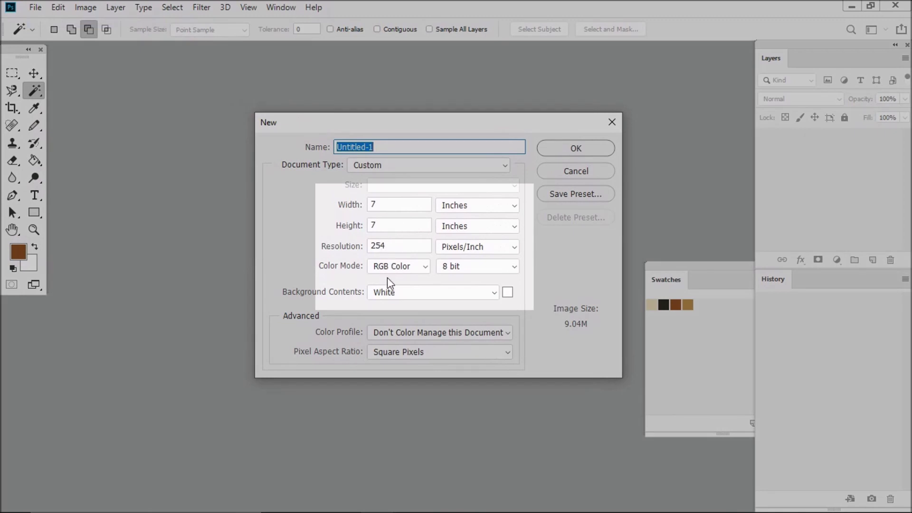
{"action": "left_click", "coordinate": [393, 207]}
{"action": "type", "text": "8"}
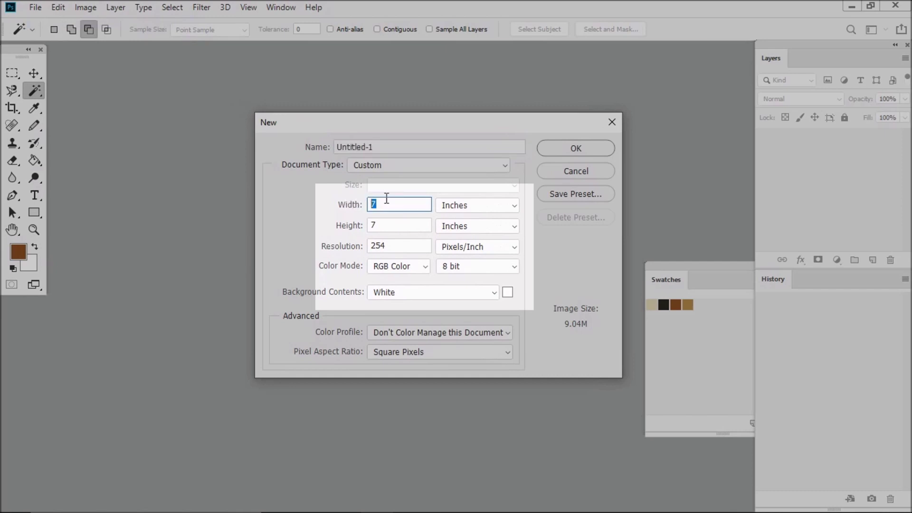
{"action": "left_click", "coordinate": [385, 223]}
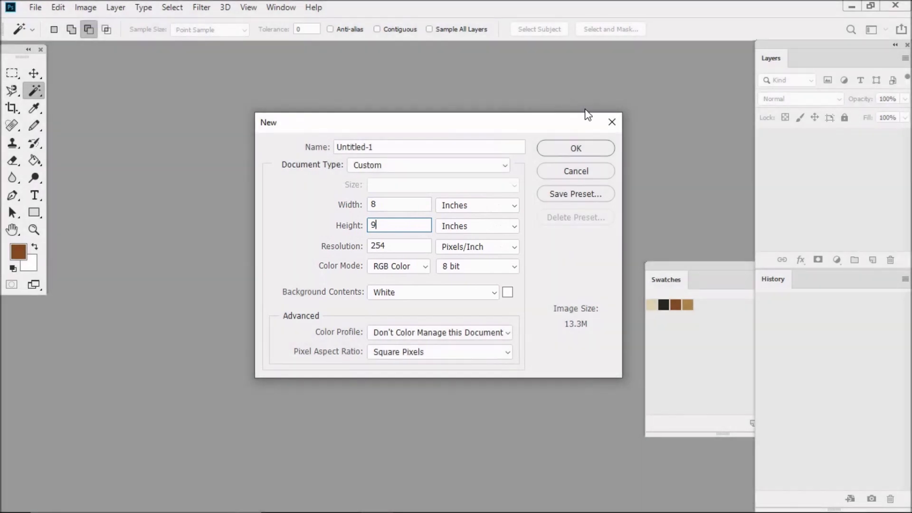
{"action": "type", "text": "9"}
{"action": "left_click", "coordinate": [586, 148]}
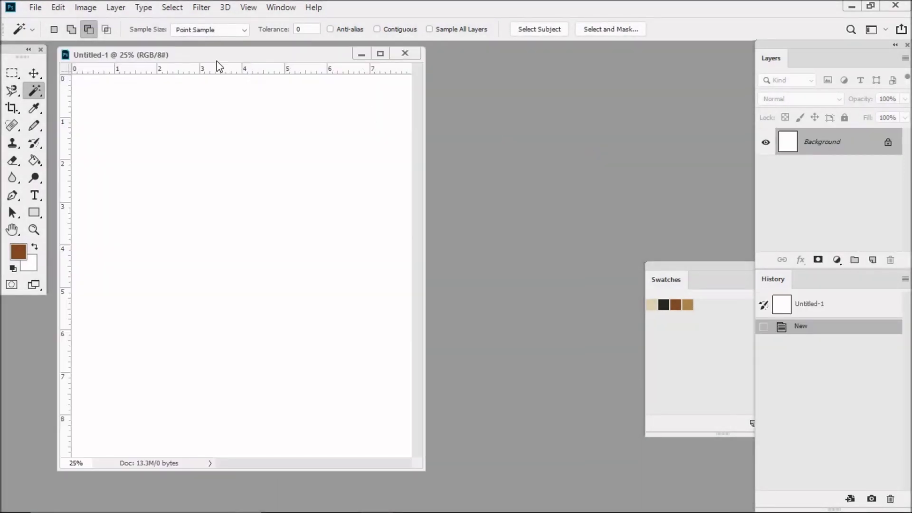
{"action": "left_click_drag", "start_coordinate": [228, 58], "coordinate": [359, 57]}
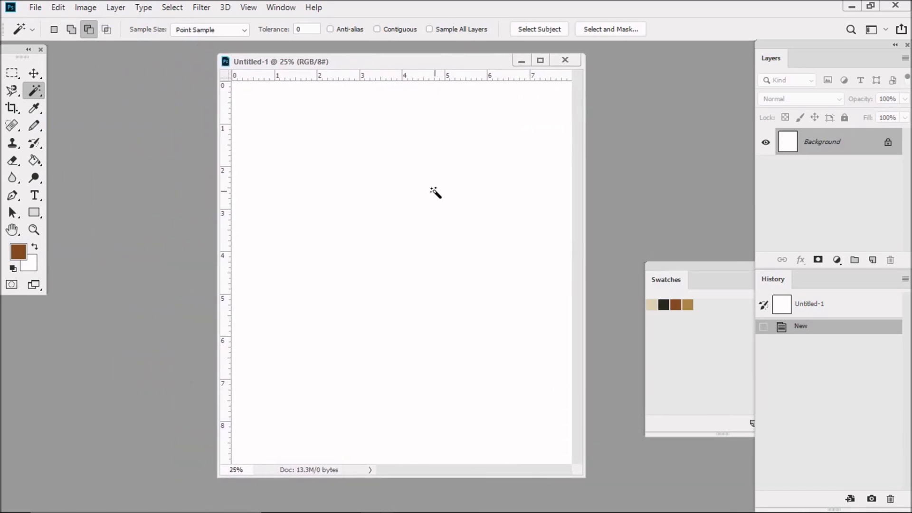
- Fill the background with the custom vertical stripe pattern and add an empty Layer 1 above
{"action": "left_click", "coordinate": [58, 7]}
{"action": "left_click", "coordinate": [91, 215]}
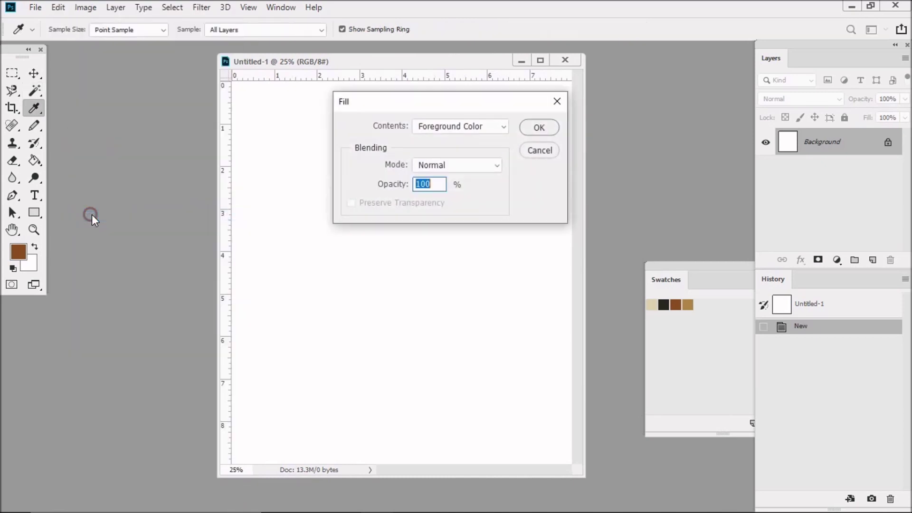
{"action": "left_click_drag", "start_coordinate": [463, 103], "coordinate": [262, 106]}
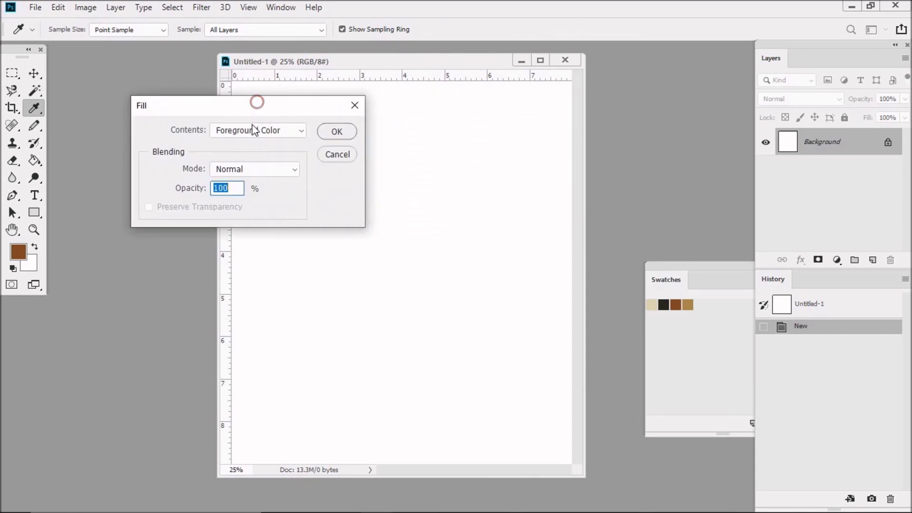
{"action": "left_click", "coordinate": [302, 132]}
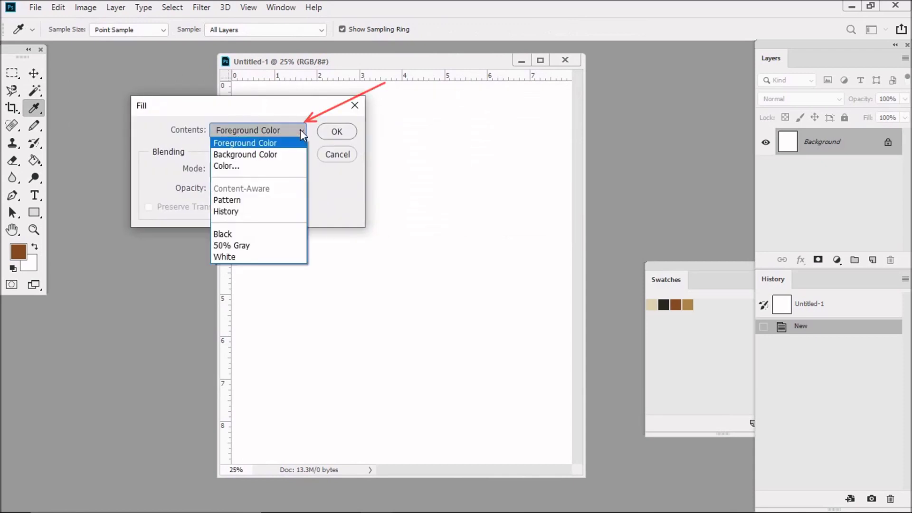
{"action": "left_click", "coordinate": [247, 199]}
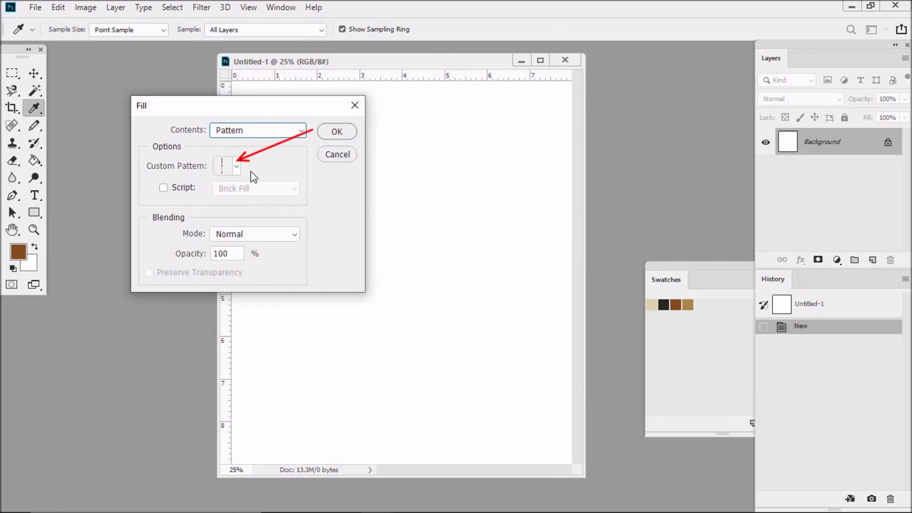
{"action": "left_click", "coordinate": [237, 165]}
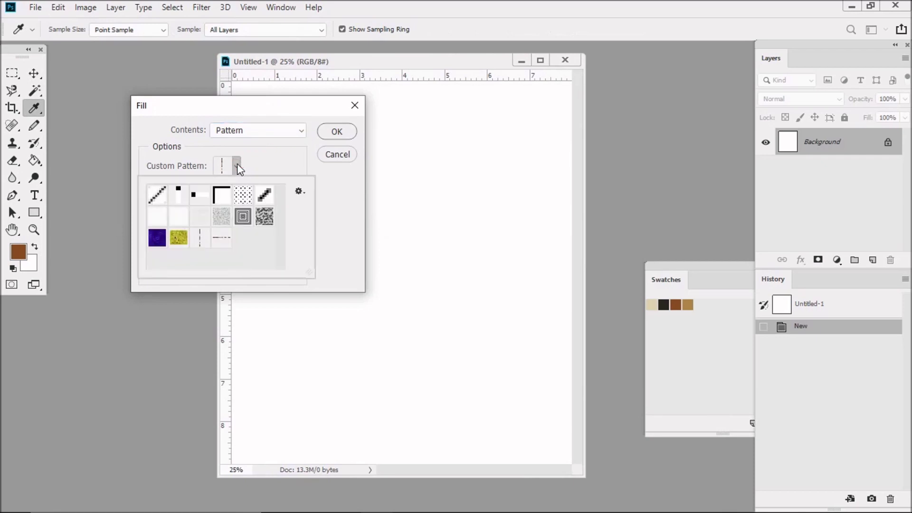
{"action": "left_click", "coordinate": [222, 238]}
{"action": "left_click", "coordinate": [337, 131]}
{"action": "key", "text": "w"}
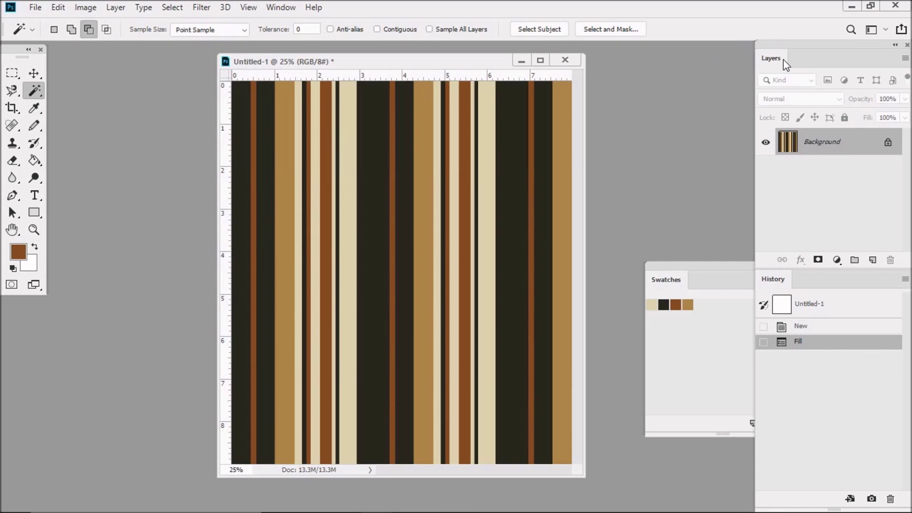
{"action": "left_click", "coordinate": [873, 261]}
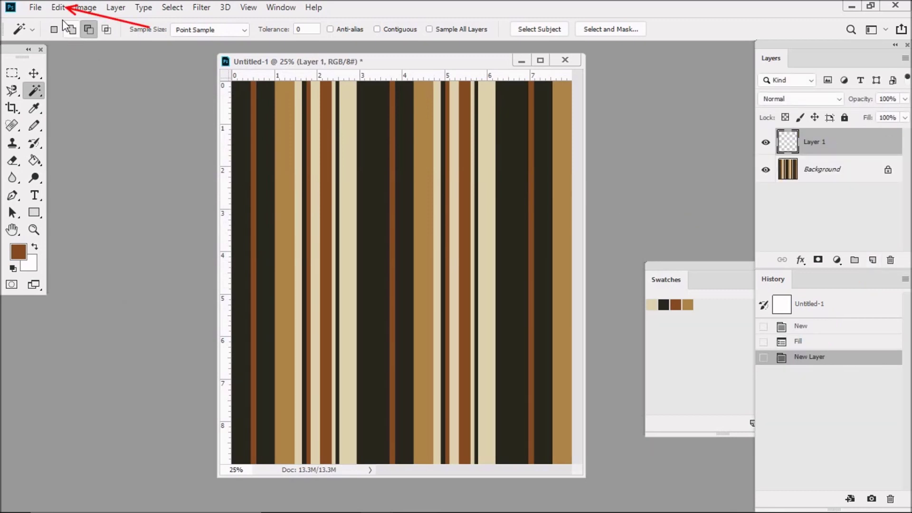
- Fill Layer 1 with the horizontal weft stripe pattern via Edit > Fill
{"action": "left_click", "coordinate": [58, 7]}
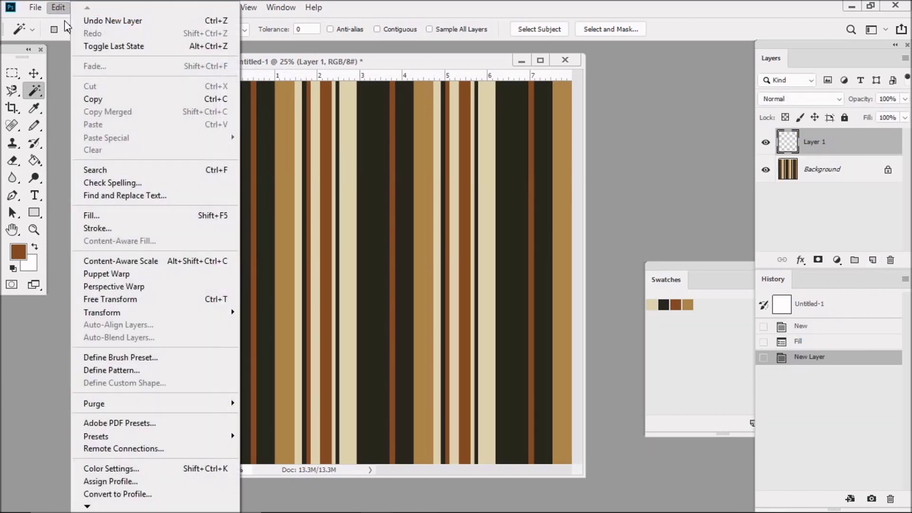
{"action": "left_click", "coordinate": [95, 214]}
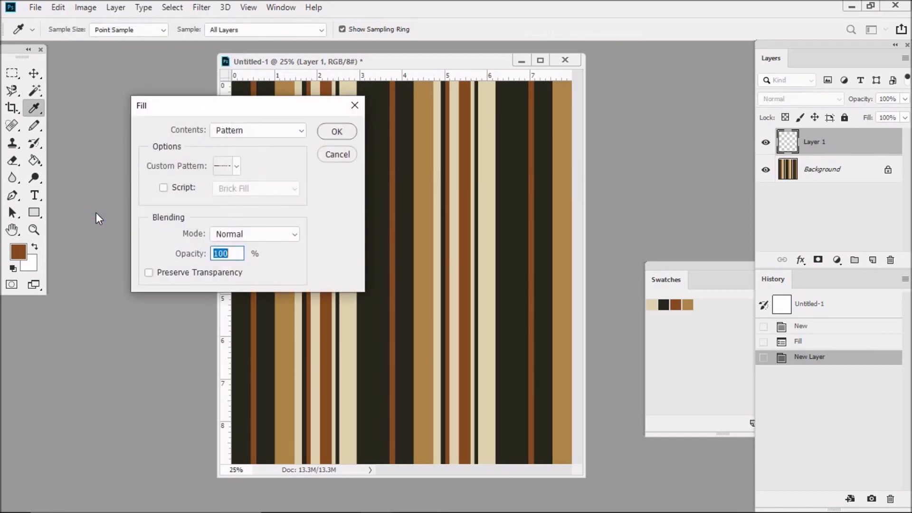
{"action": "left_click", "coordinate": [237, 165]}
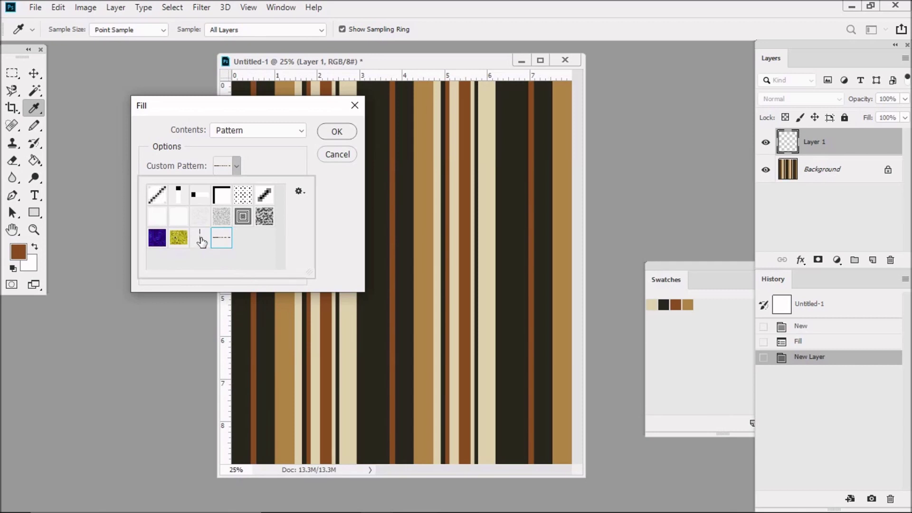
{"action": "left_click", "coordinate": [200, 238]}
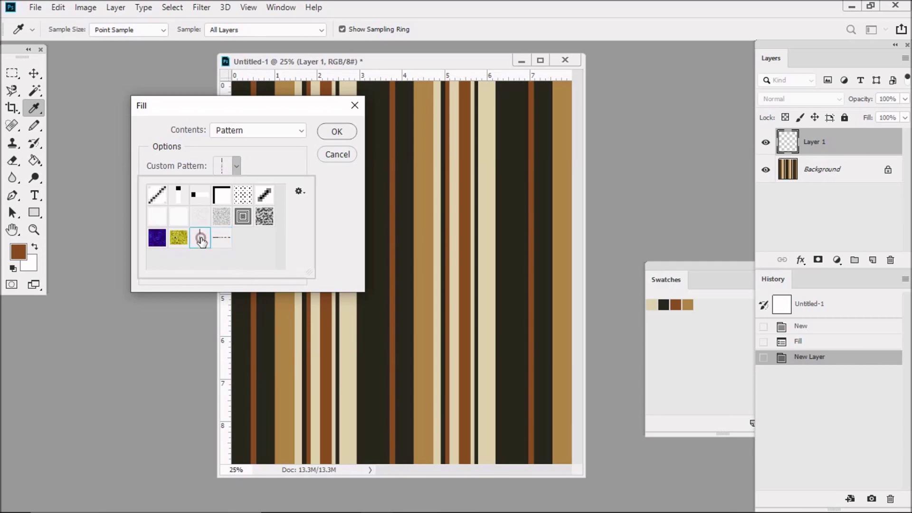
{"action": "left_click", "coordinate": [338, 135]}
{"action": "key", "text": "w"}
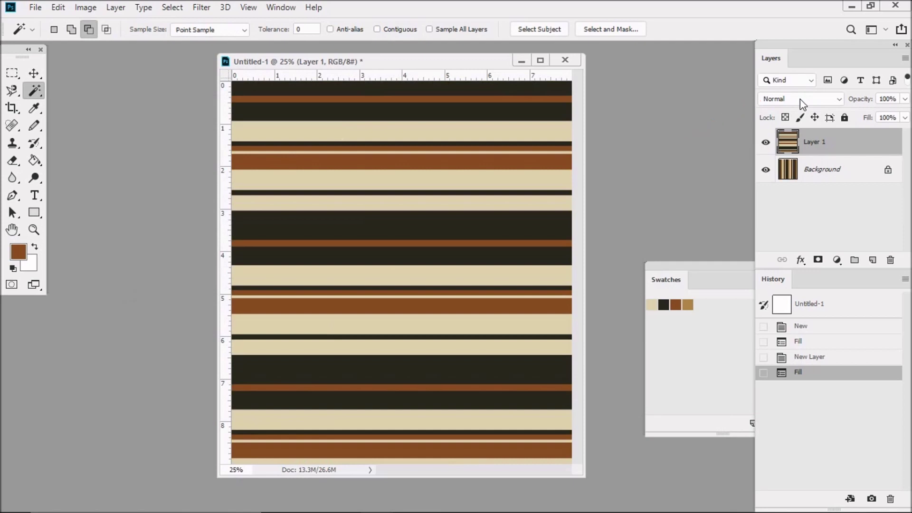
- Set Layer 1's opacity to 50%, correcting an initial 15% entry
{"action": "left_click", "coordinate": [887, 99]}
{"action": "type", "text": "15"}
{"action": "key", "text": "Return"}
{"action": "left_click", "coordinate": [884, 98]}
{"action": "type", "text": "50"}
{"action": "key", "text": "Return"}
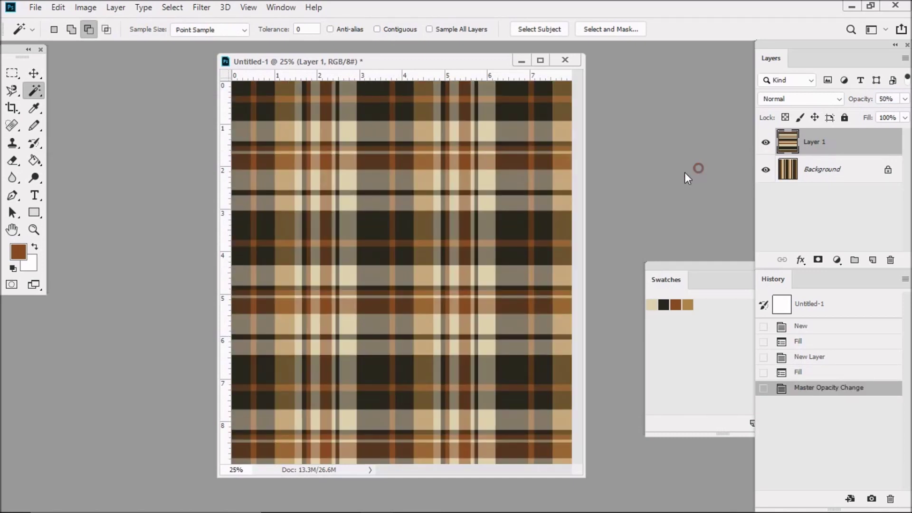
{"action": "mouse_move", "coordinate": [456, 62]}
{"action": "left_mouse_down"}
{"action": "mouse_move", "coordinate": [483, 71]}
{"action": "mouse_move", "coordinate": [472, 69]}
{"action": "left_mouse_up"}
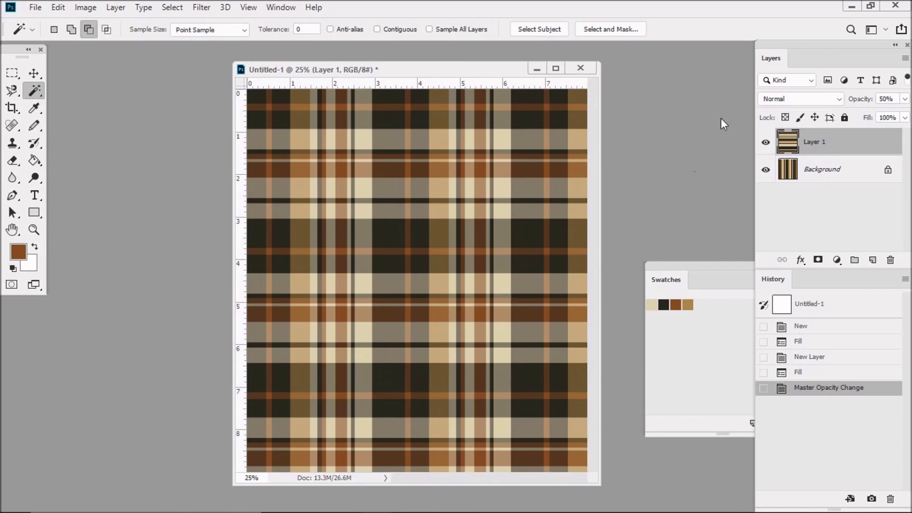
- Change Layer 1's blend mode from Normal to Dissolve
{"action": "left_click", "coordinate": [839, 99]}
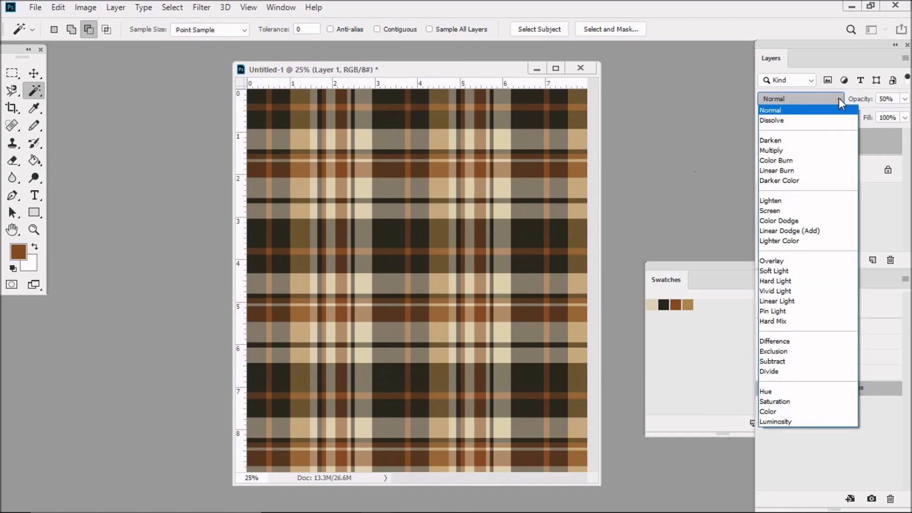
{"action": "left_click", "coordinate": [797, 121]}
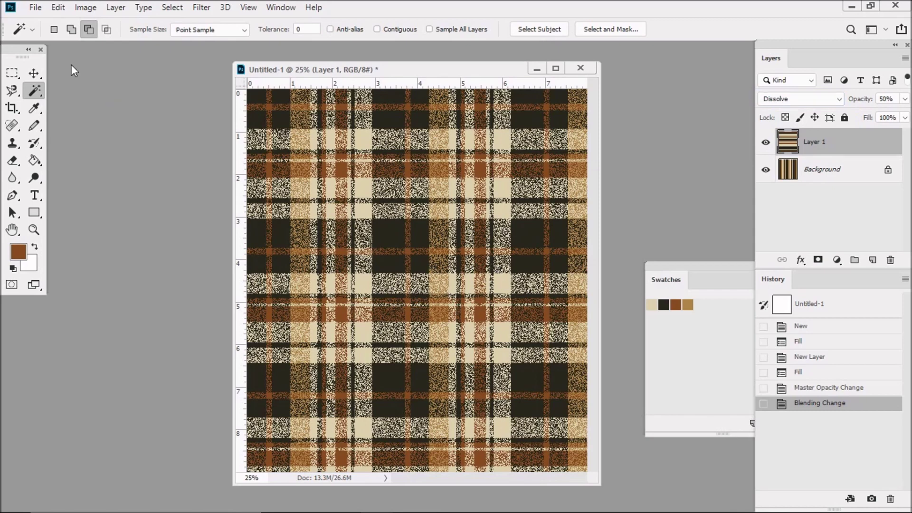
- Save the document as 'beauty plaid v1' in Photoshop format
{"action": "left_click", "coordinate": [34, 8]}
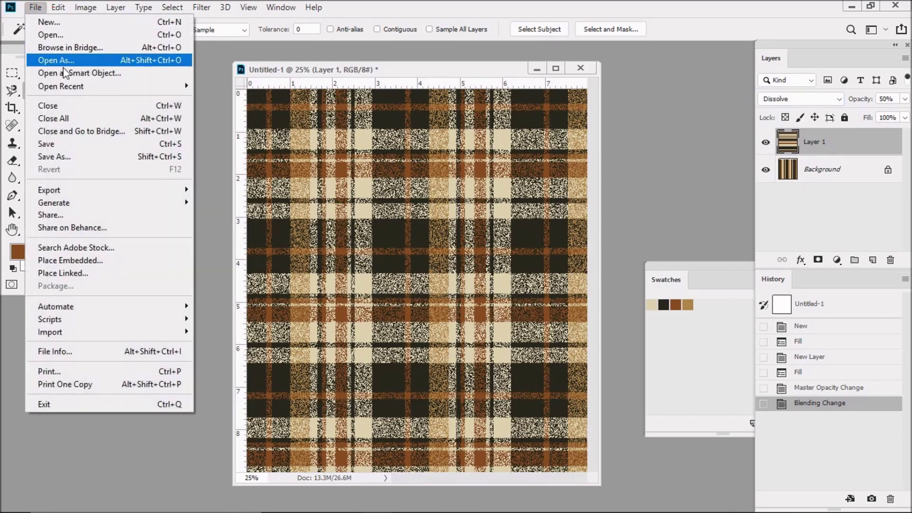
{"action": "left_click", "coordinate": [61, 160]}
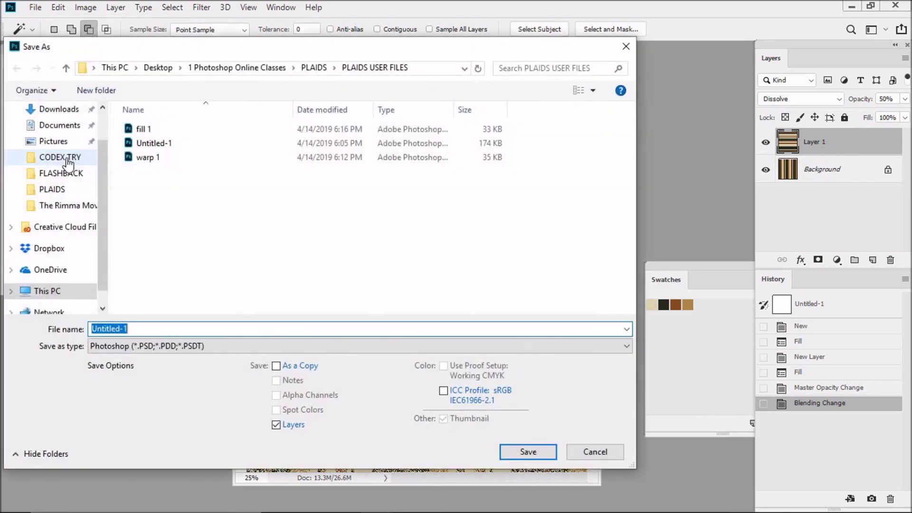
{"action": "left_click_drag", "start_coordinate": [173, 48], "coordinate": [325, 56]}
{"action": "double_click", "coordinate": [301, 337]}
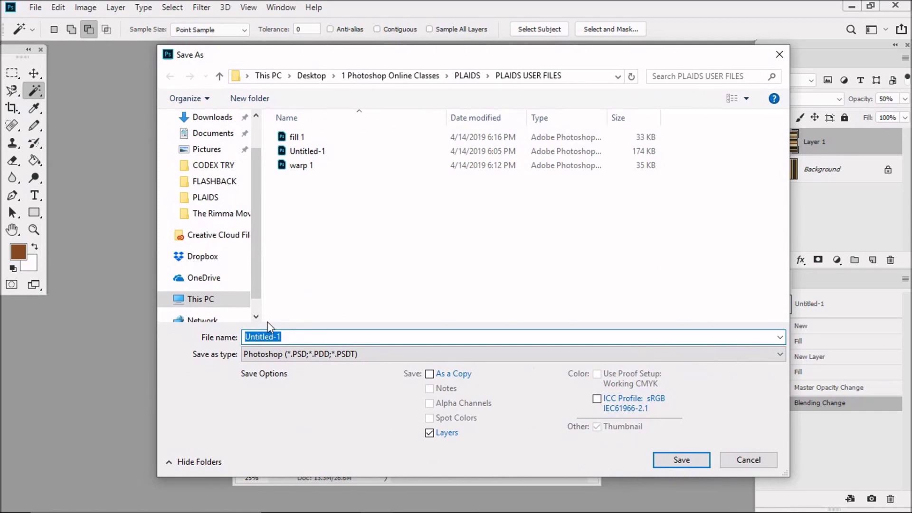
{"action": "type", "text": "beauty plaid v1"}
{"action": "left_click", "coordinate": [681, 460]}
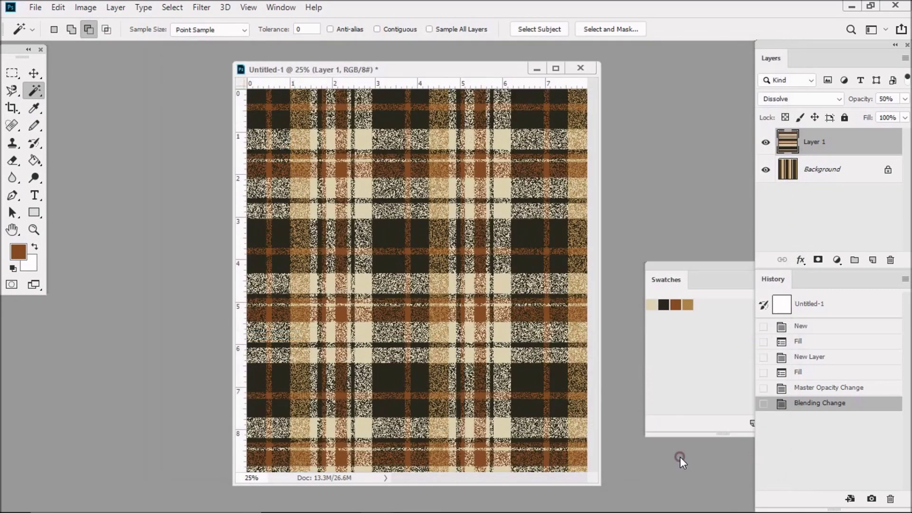